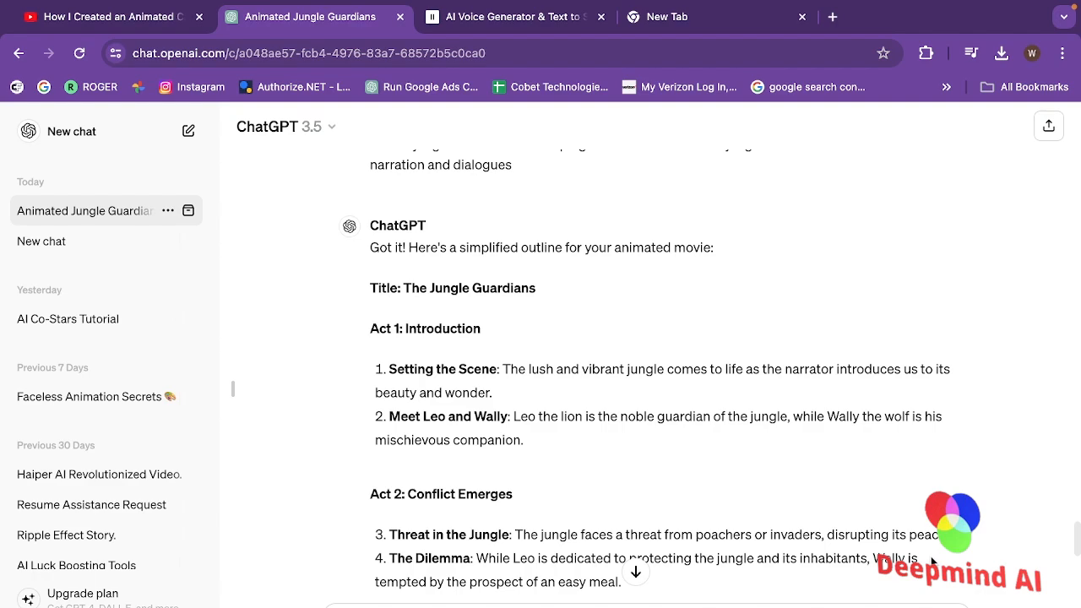
Search the web for animaker ai, open the Animaker website and sign in with the suggested Google account
click(723, 16)
text(animaker ai)
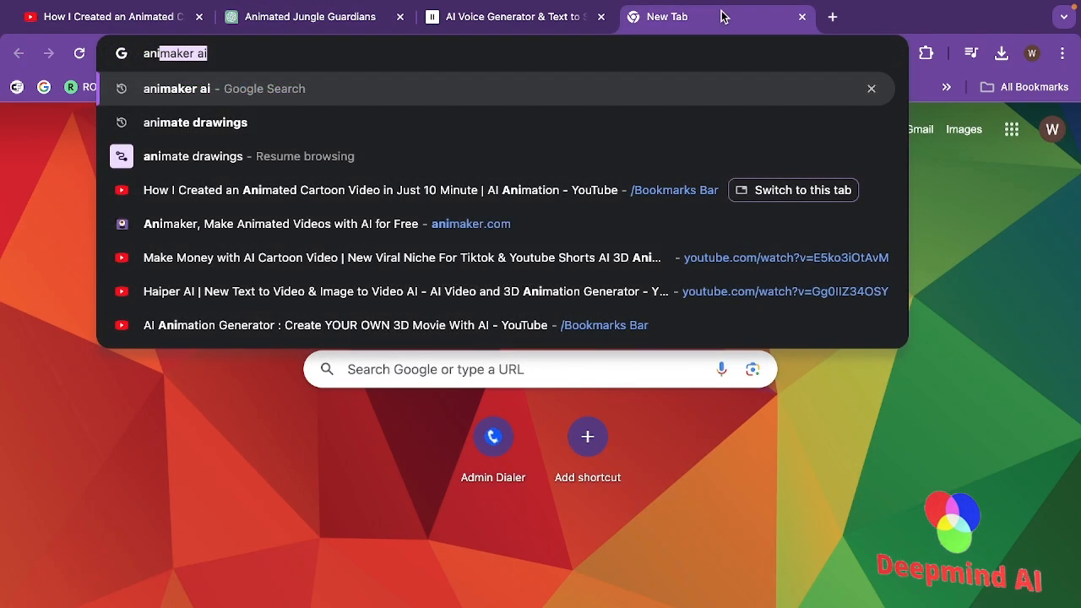
key(Return)
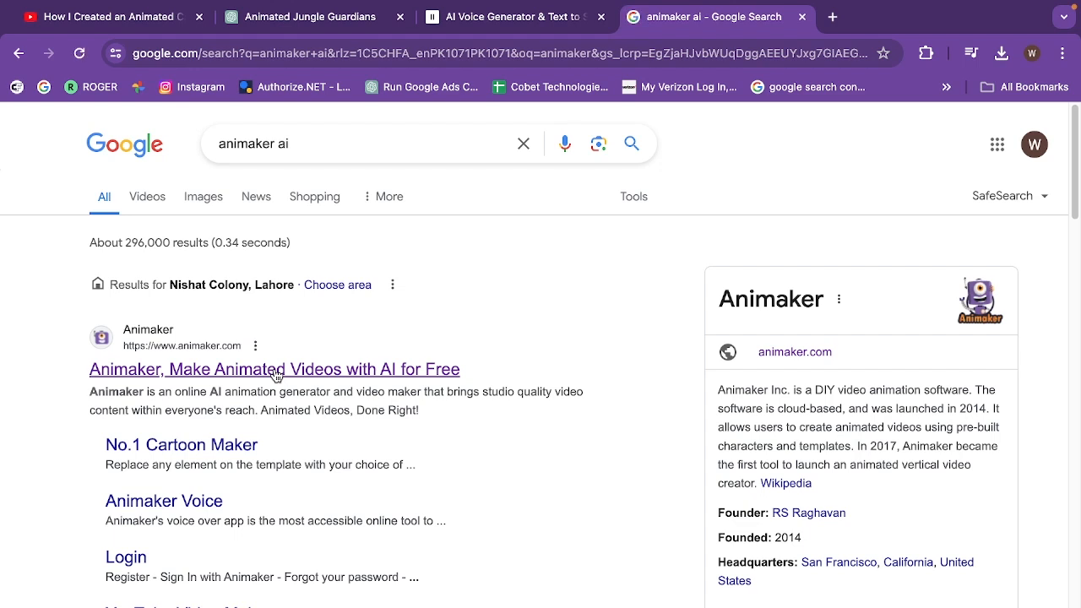
click(276, 375)
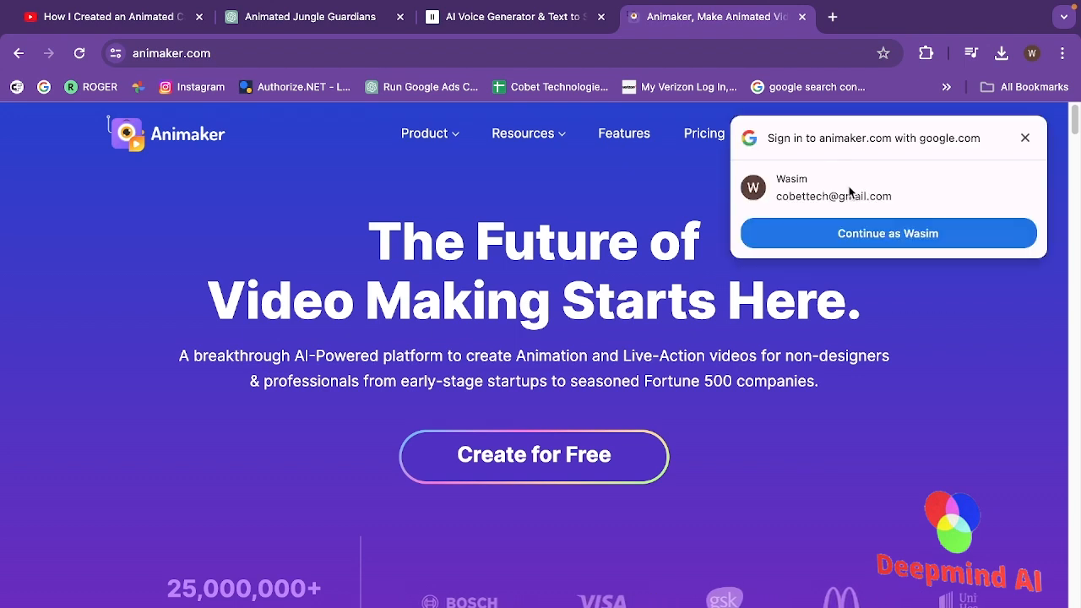
click(919, 234)
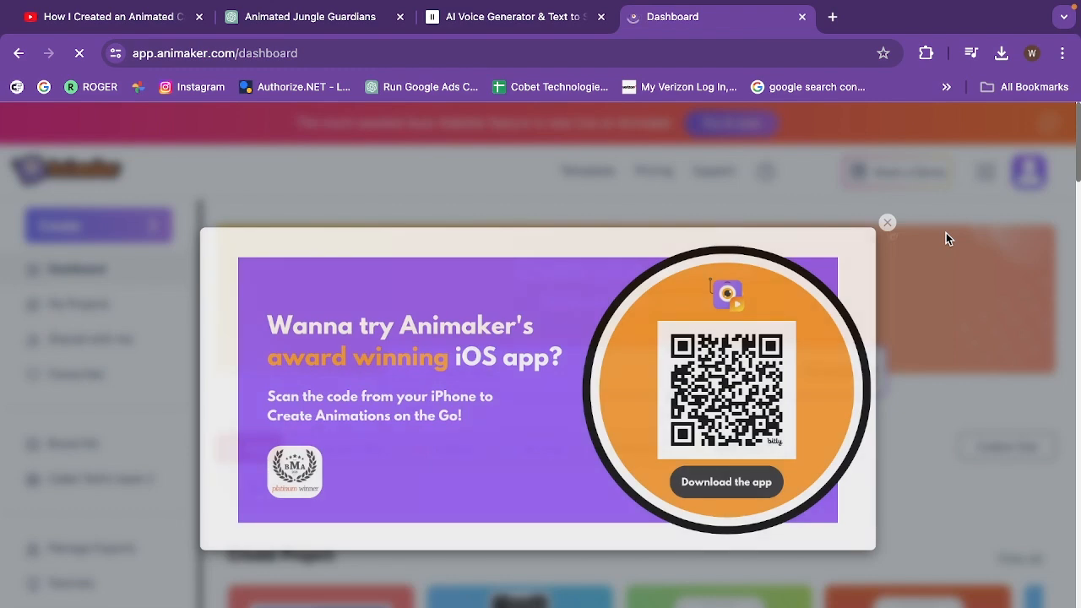
click(889, 224)
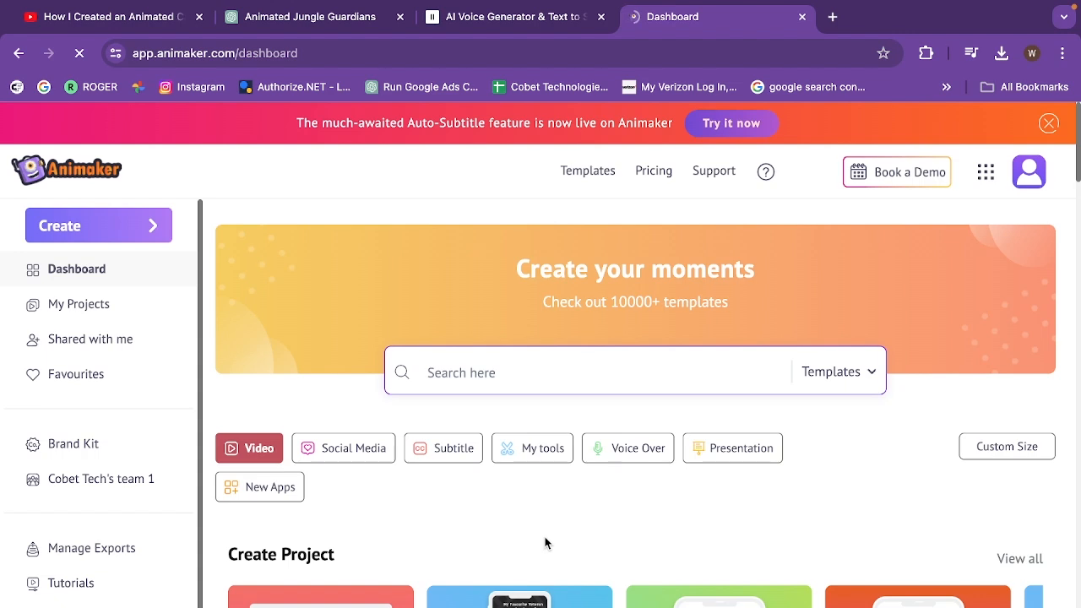
Create a new video as a blank project in the horizontal 16:9 size
click(156, 228)
click(155, 227)
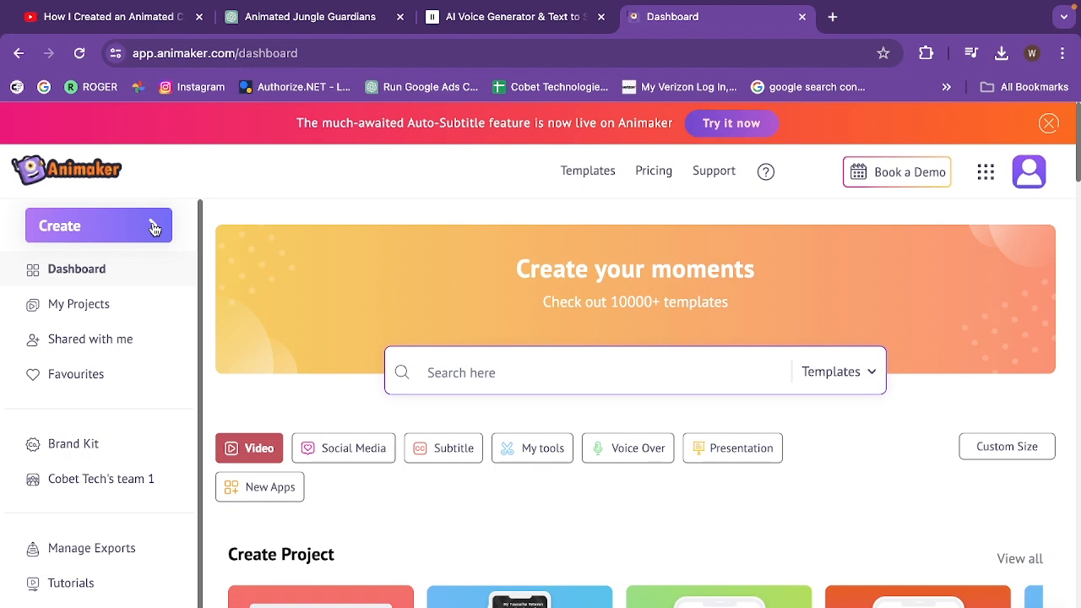
click(155, 228)
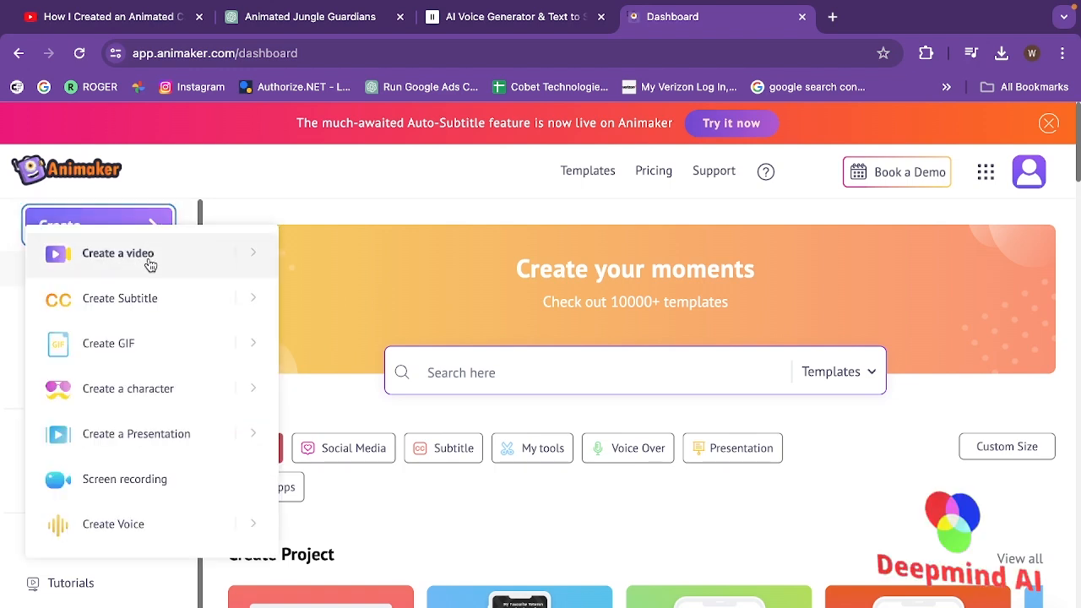
click(150, 263)
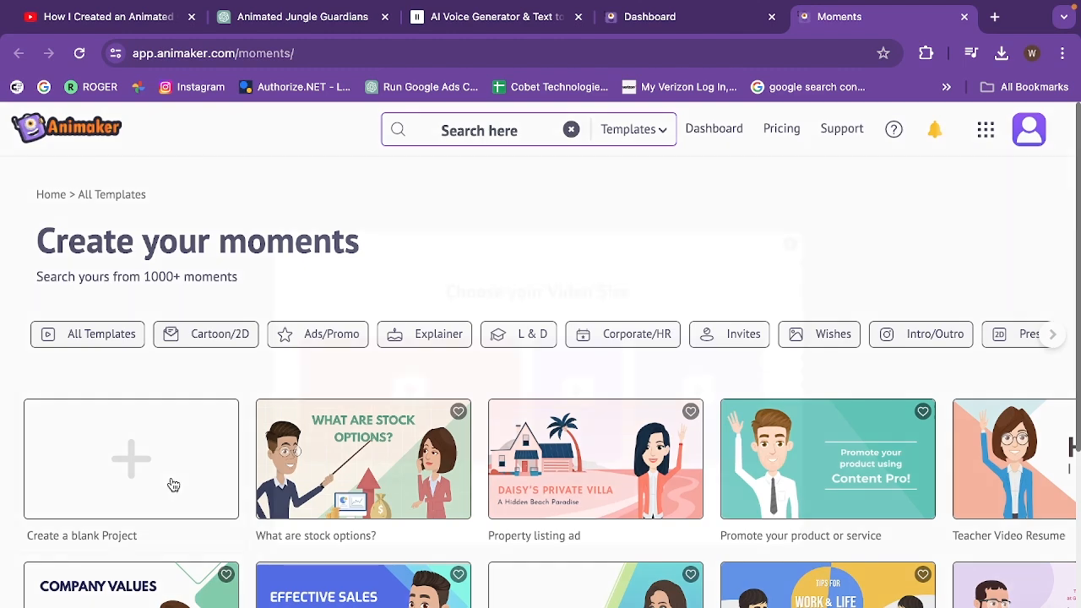
click(173, 485)
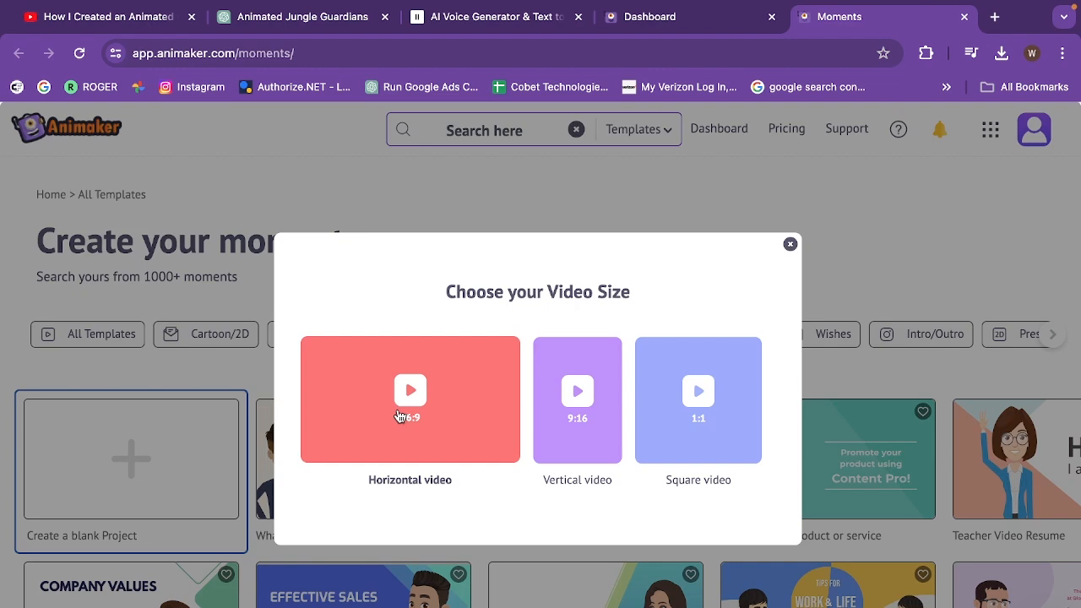
click(401, 415)
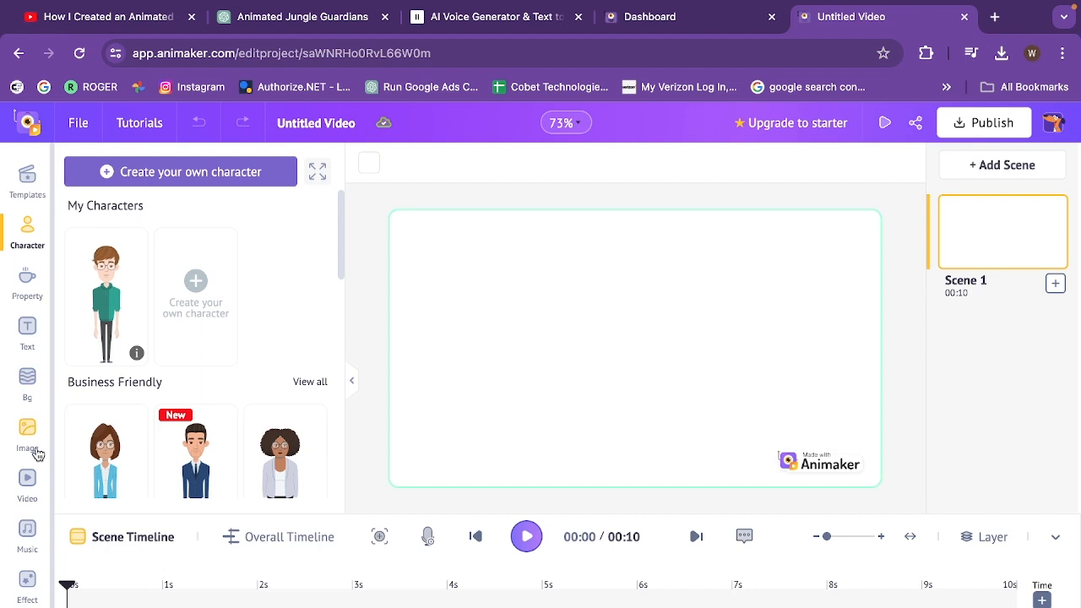
Search the backgrounds for "sitting room" and apply the lounge with orange armchairs and a dark red floor to Scene 1
click(42, 380)
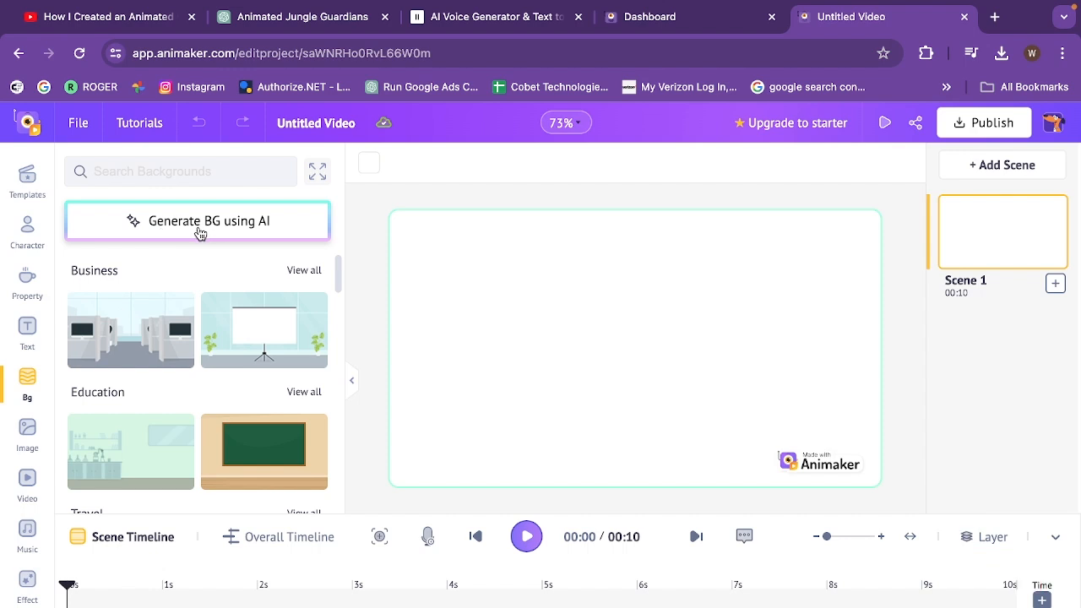
click(185, 167)
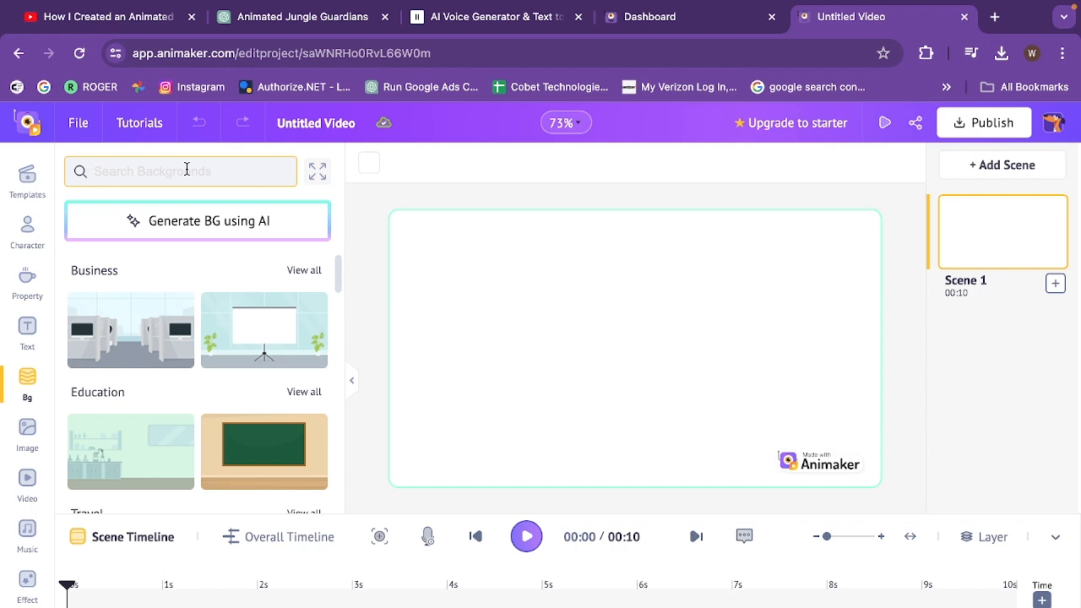
text(sitting room)
drag(341, 290, 341, 291)
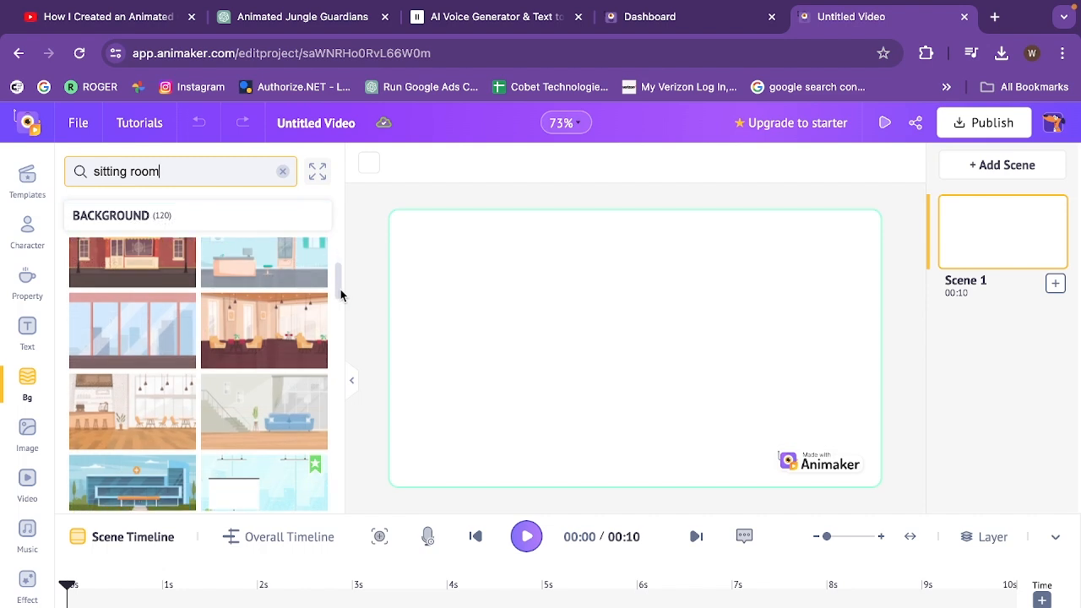
click(277, 345)
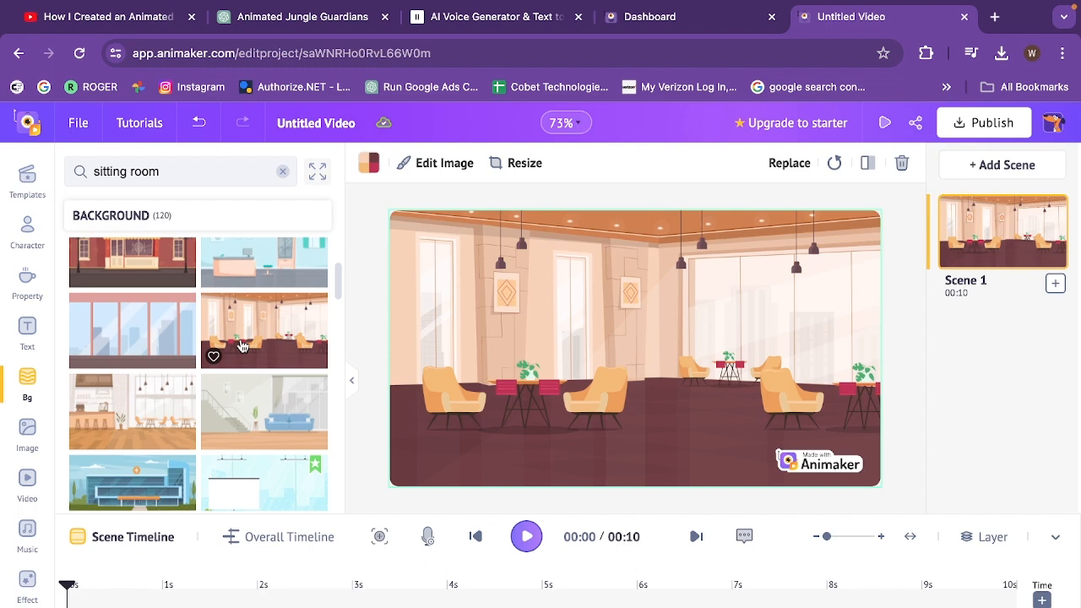
Add the baby character in the blue outfit to the scene and place it between the two armchairs at the left
click(34, 241)
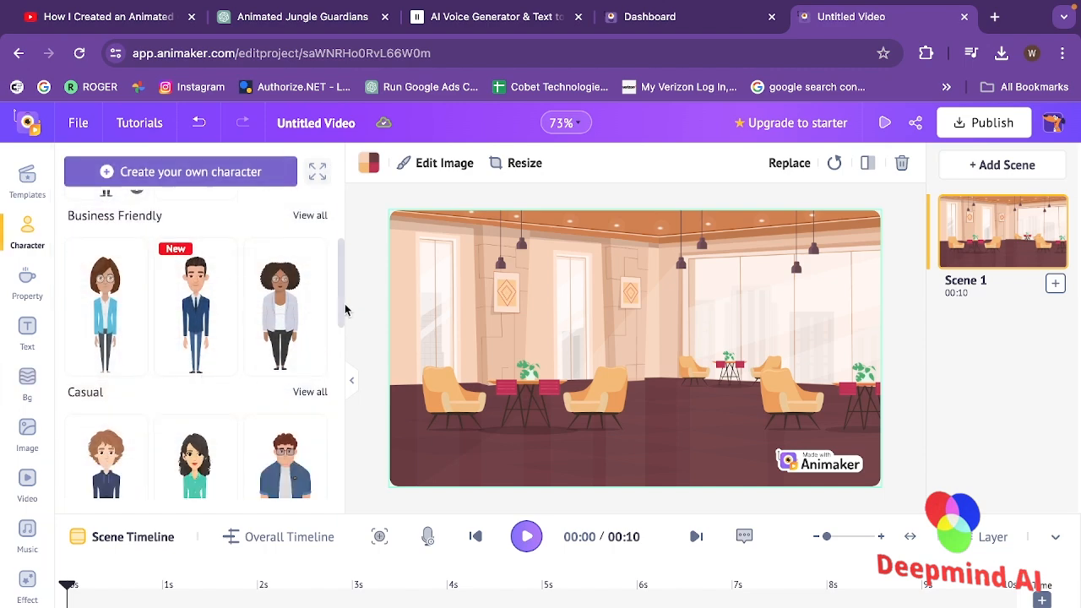
scroll(343, 325, down, 1)
scroll(343, 328, down, 3)
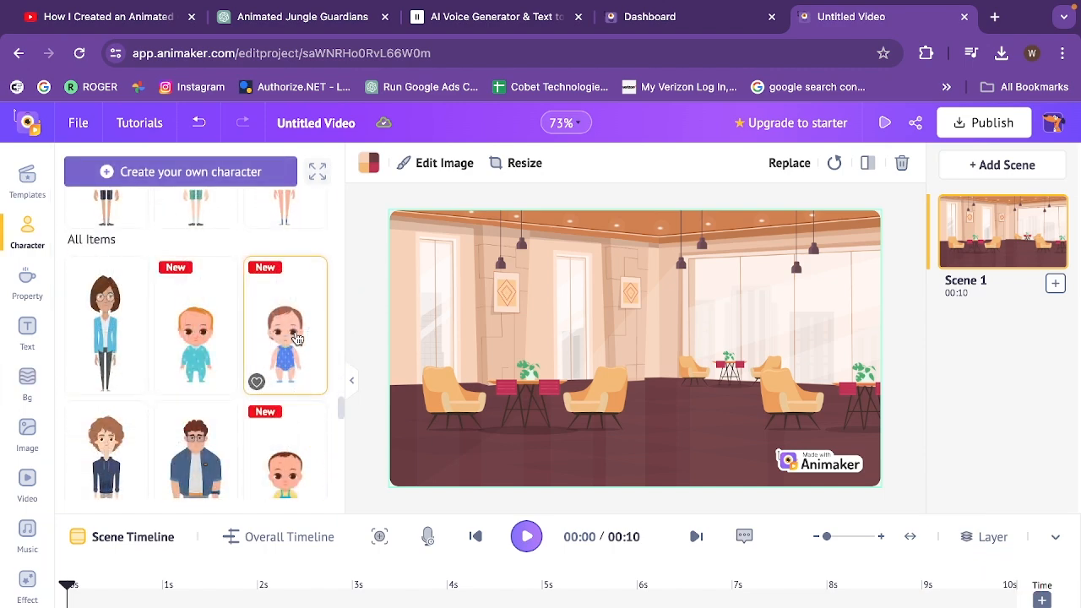
click(286, 330)
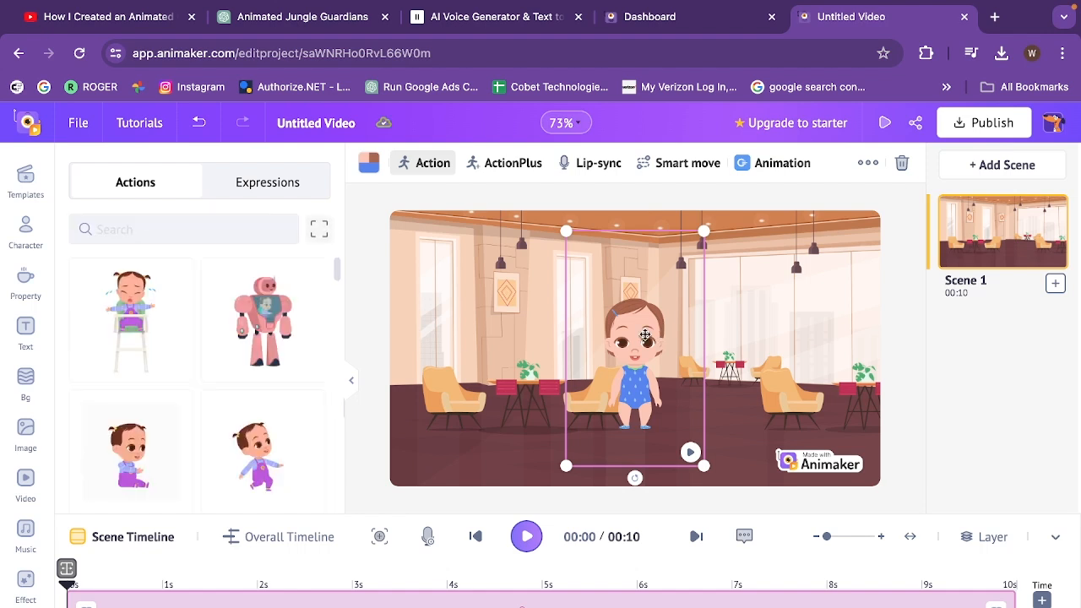
drag(646, 336, 524, 360)
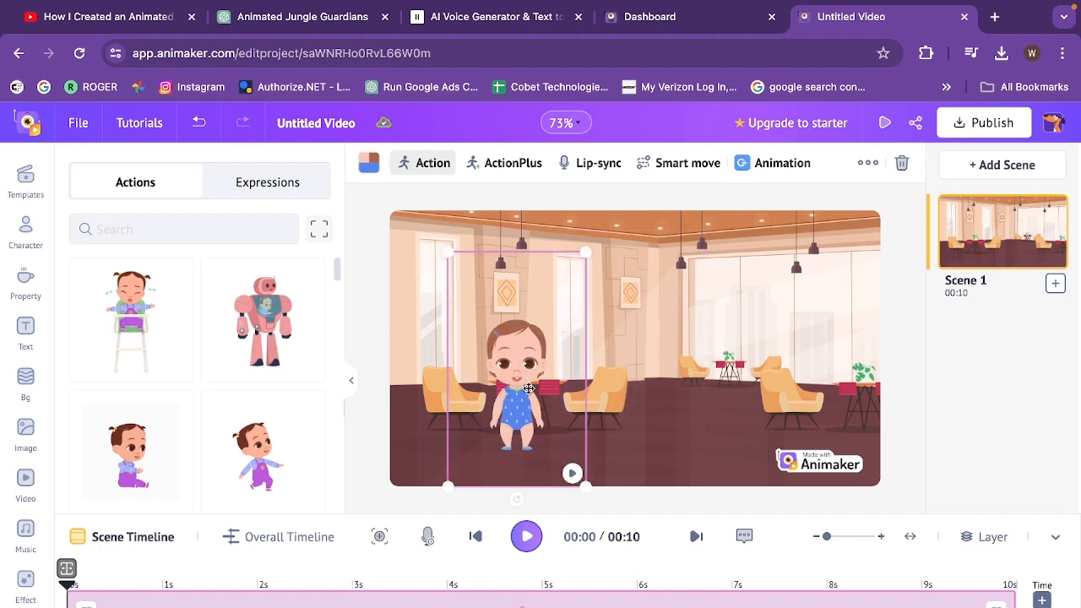
Search the baby's actions for "sitting" and apply a sideways sitting pose facing right
click(184, 229)
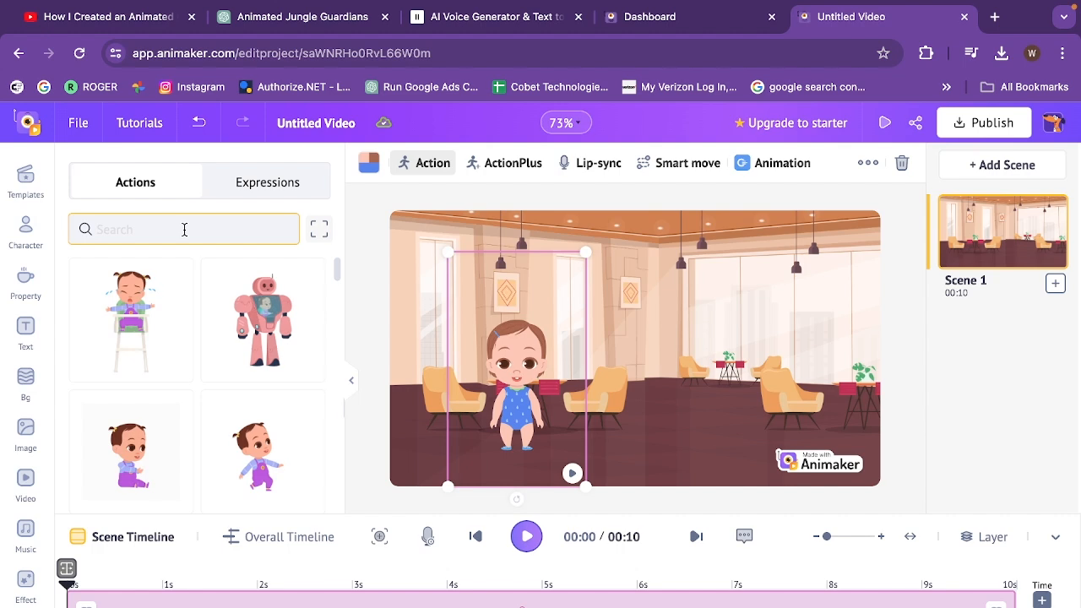
click(184, 229)
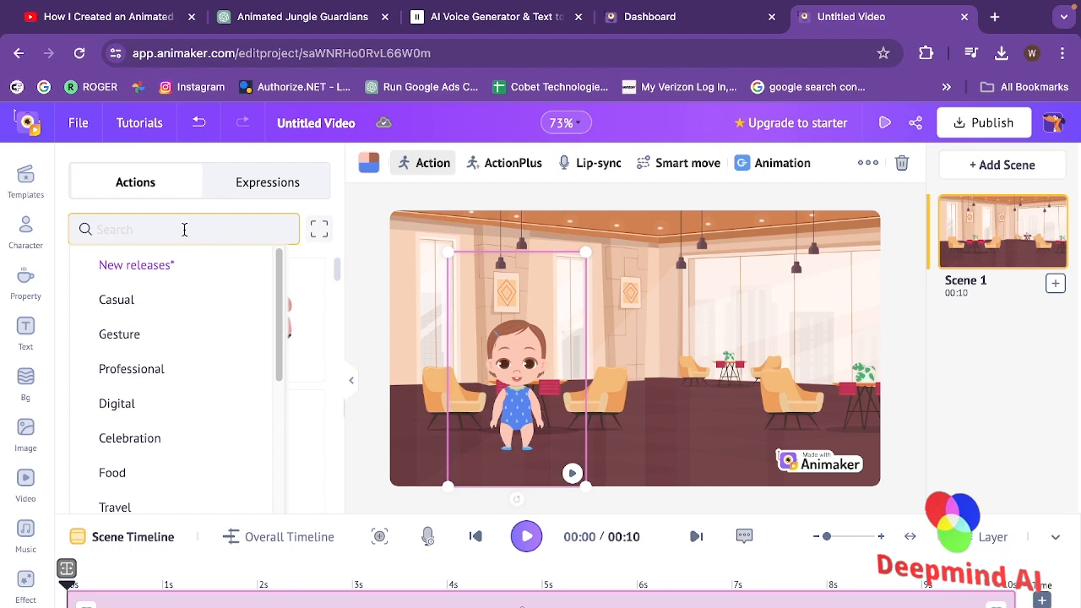
text(si)
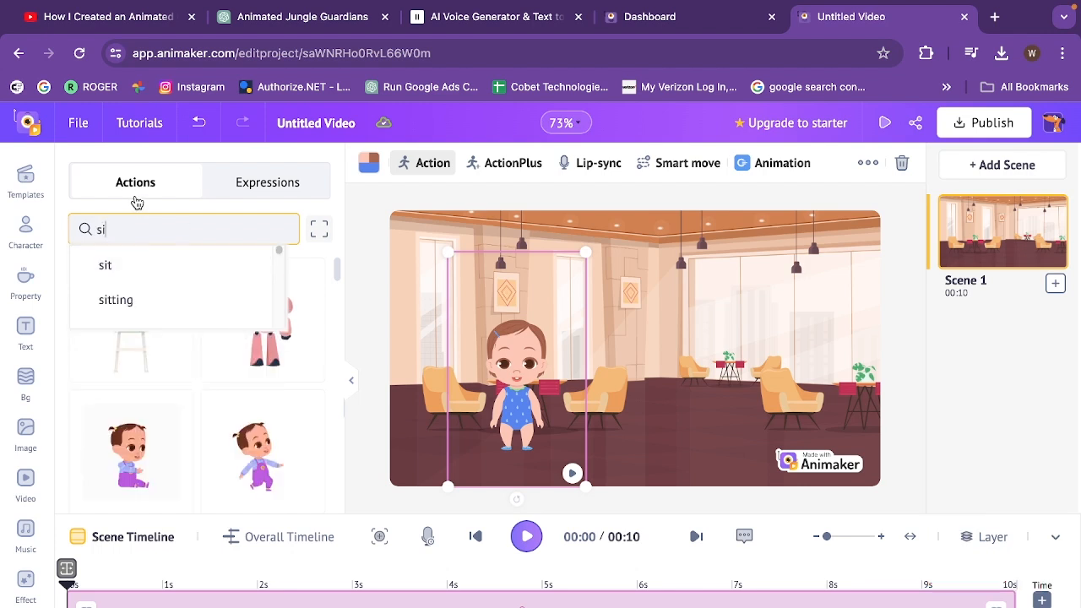
click(142, 303)
drag(336, 429, 338, 476)
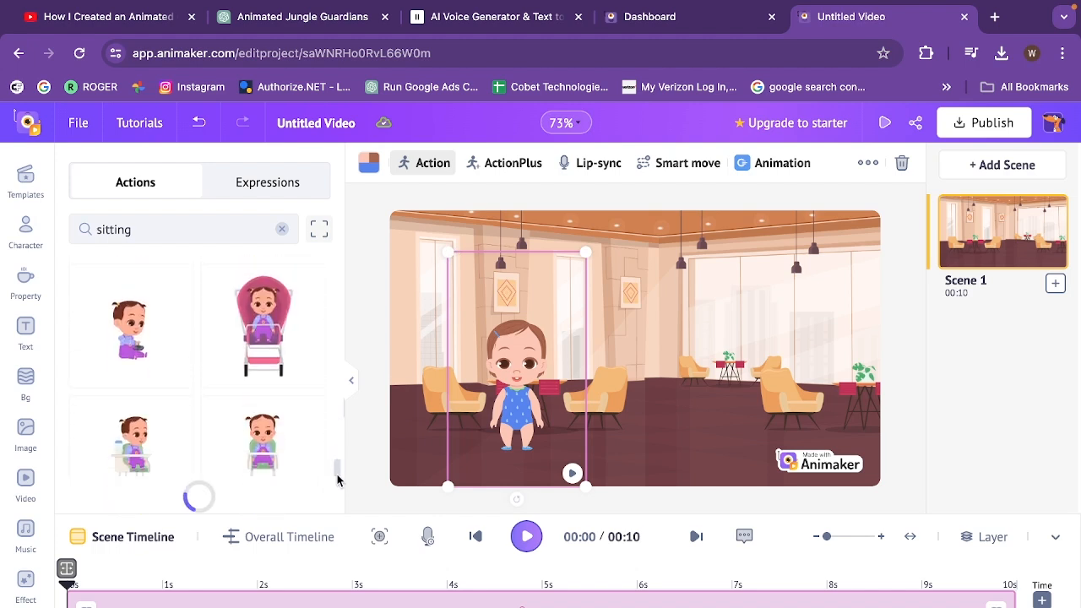
drag(338, 414, 338, 465)
drag(339, 465, 338, 471)
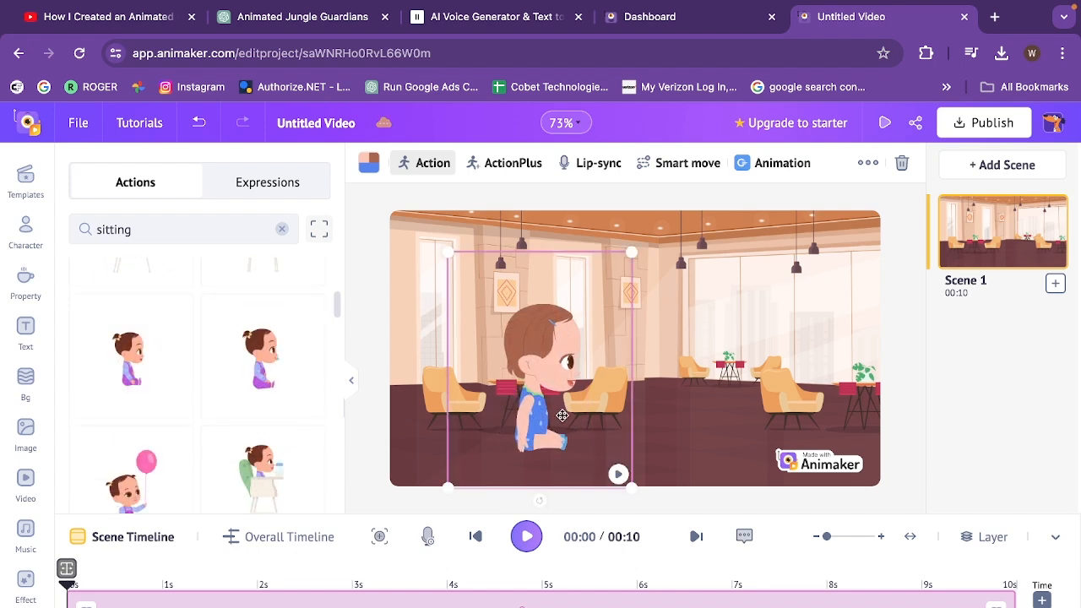
Shrink the sitting baby and seat it on the leftmost armchair in the scene
drag(562, 415, 487, 364)
drag(562, 443, 535, 437)
click(619, 439)
scroll(279, 355, up, 15)
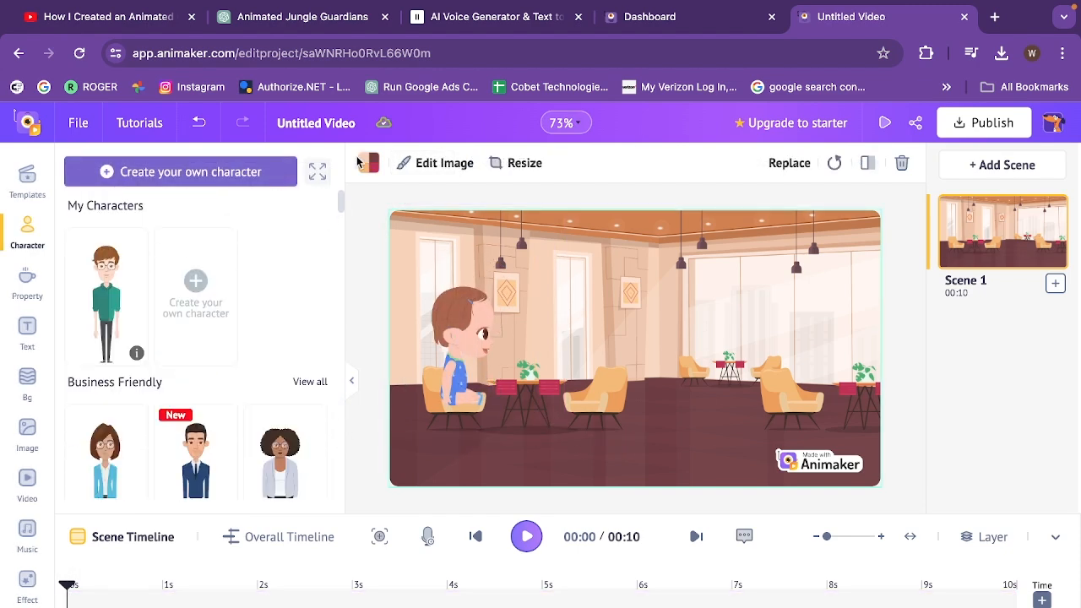
Browse the facial expressions for the seated baby and change its expression
click(450, 355)
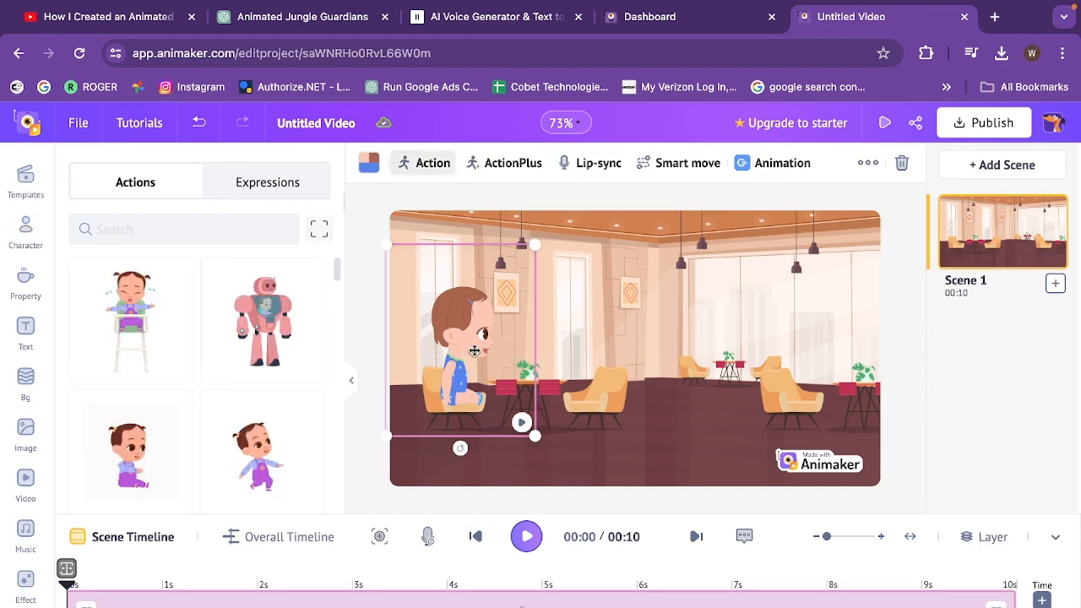
click(283, 190)
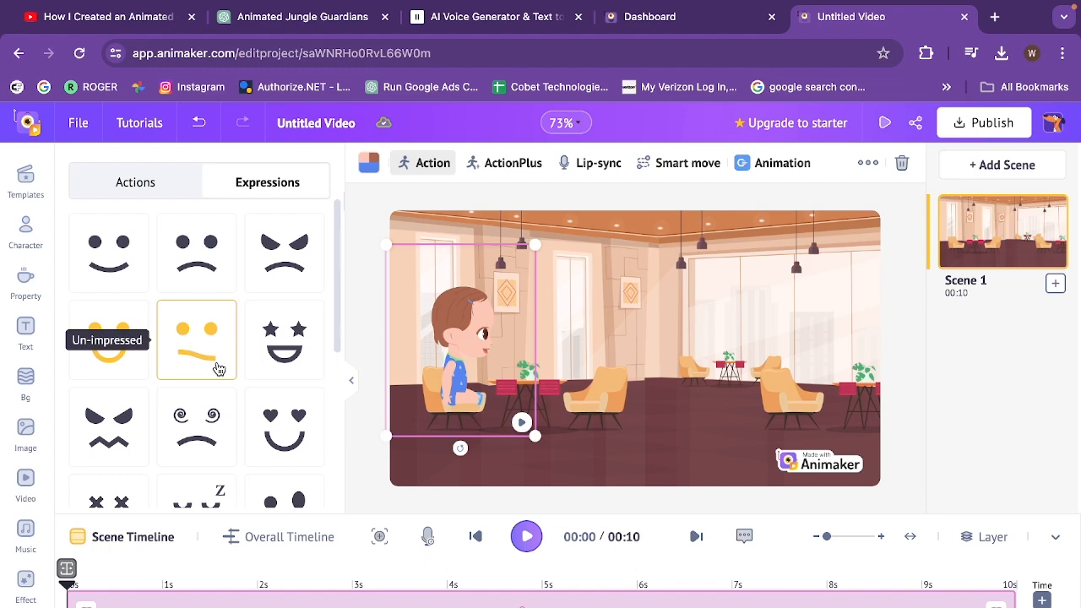
scroll(211, 418, down, 5)
scroll(337, 398, up, 5)
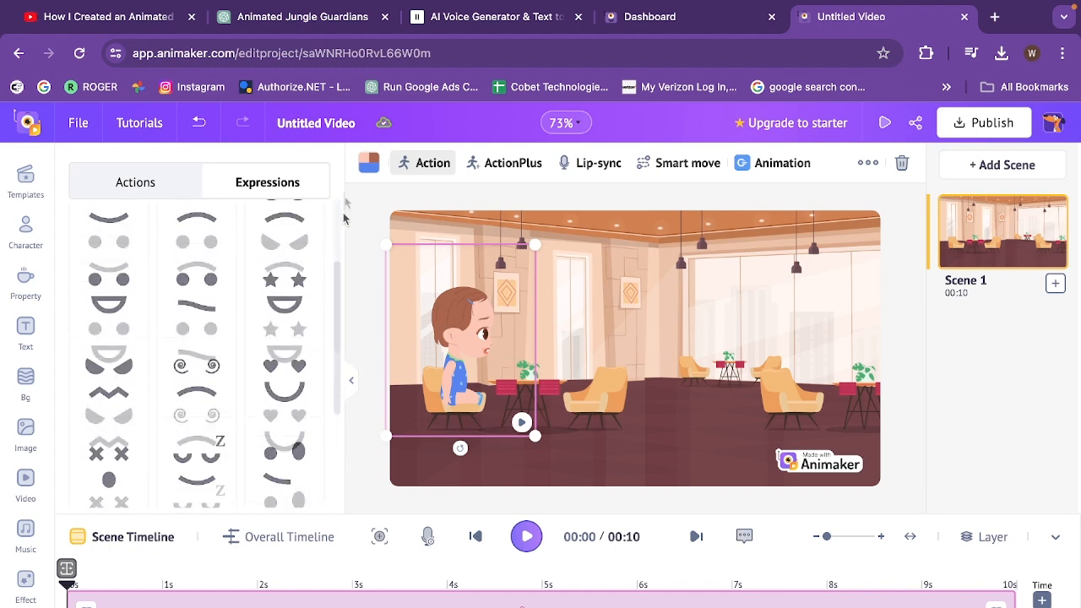
click(147, 194)
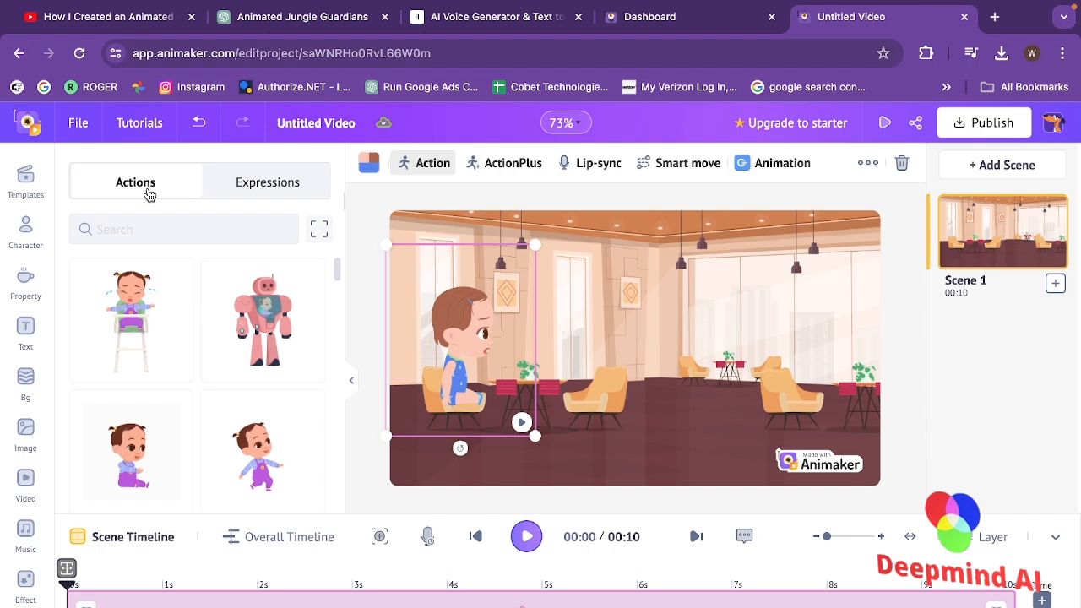
Add the Casual woman in the green shirt and place her at the right edge of the scene
drag(340, 204, 340, 233)
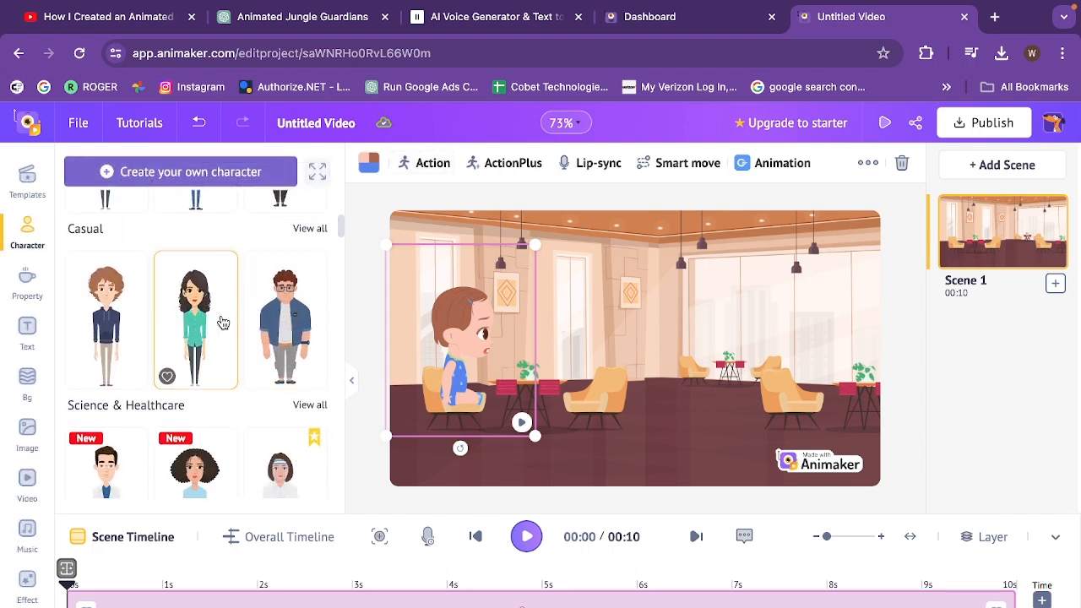
click(198, 328)
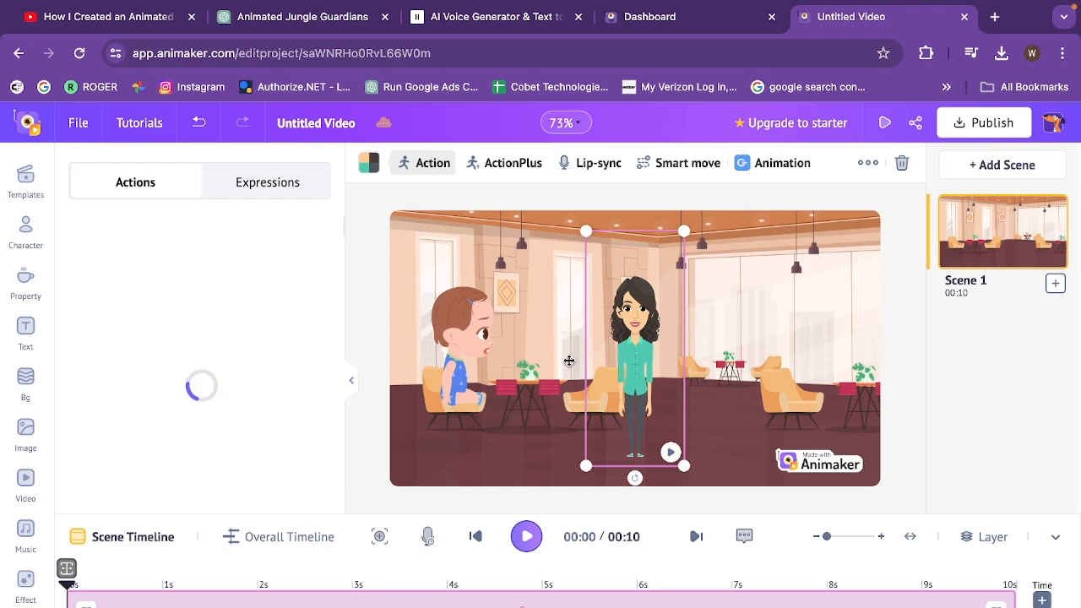
drag(637, 362, 851, 324)
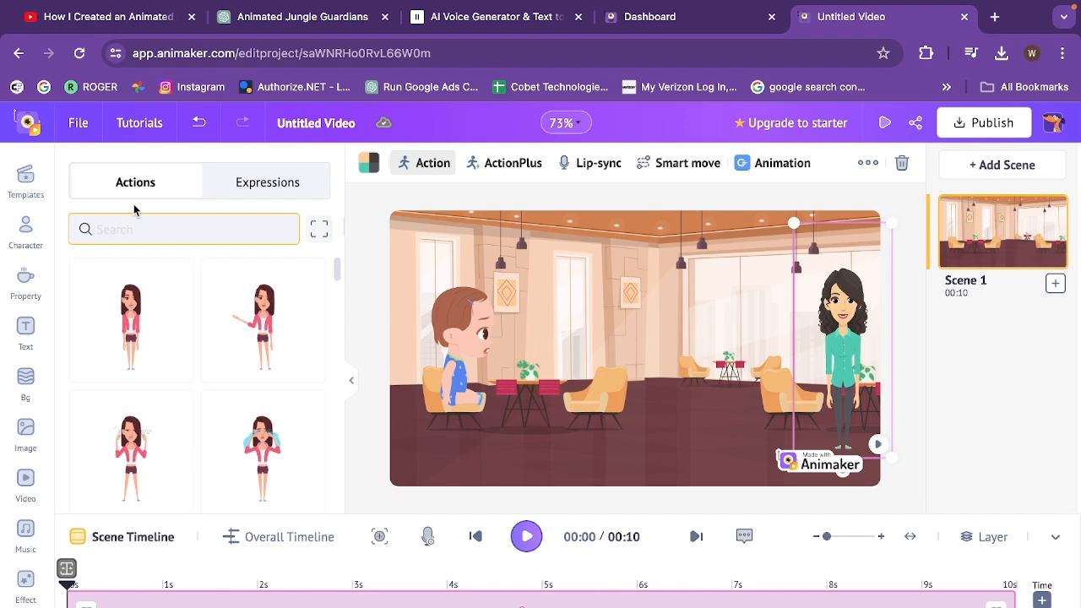
Give the woman a "walking" action and flip her to face the baby
click(148, 226)
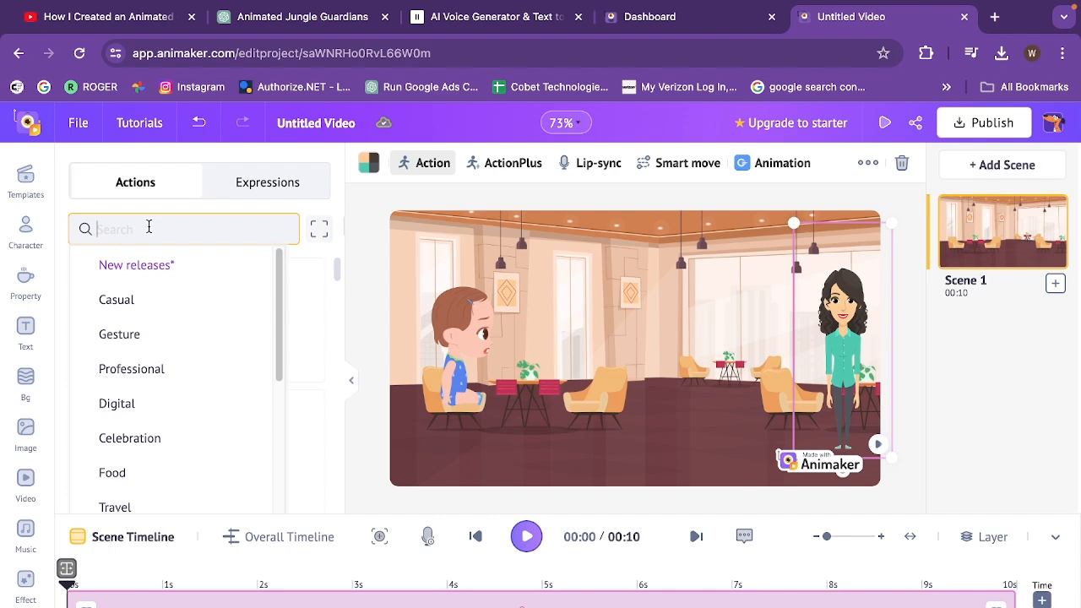
text(walking)
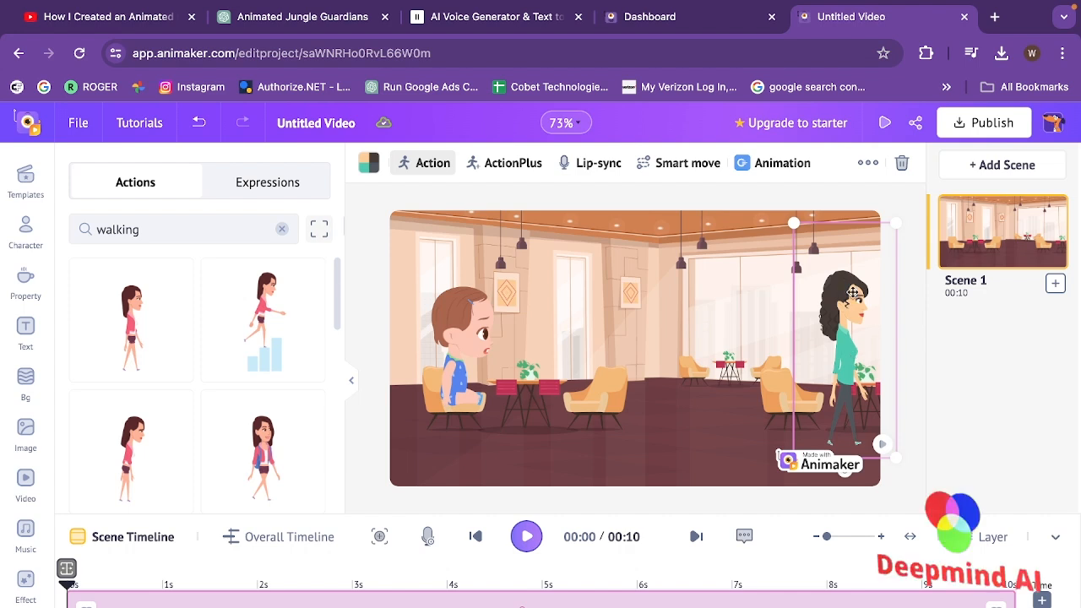
click(870, 169)
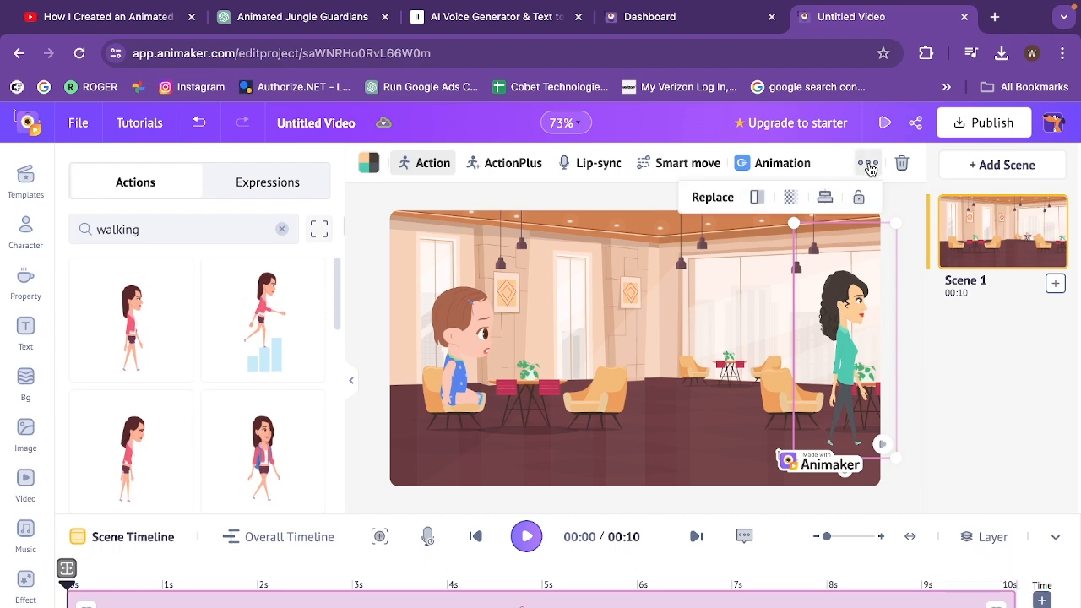
click(757, 198)
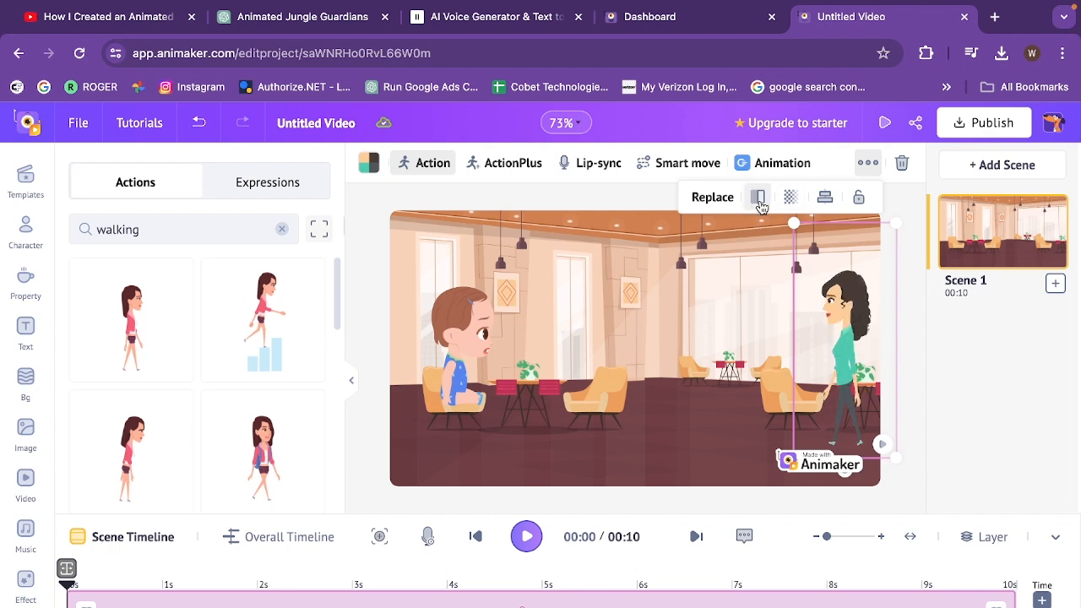
Move the woman just outside the scene's right edge and add a "sitting" pose as her second ActionPlus action
drag(849, 348, 908, 368)
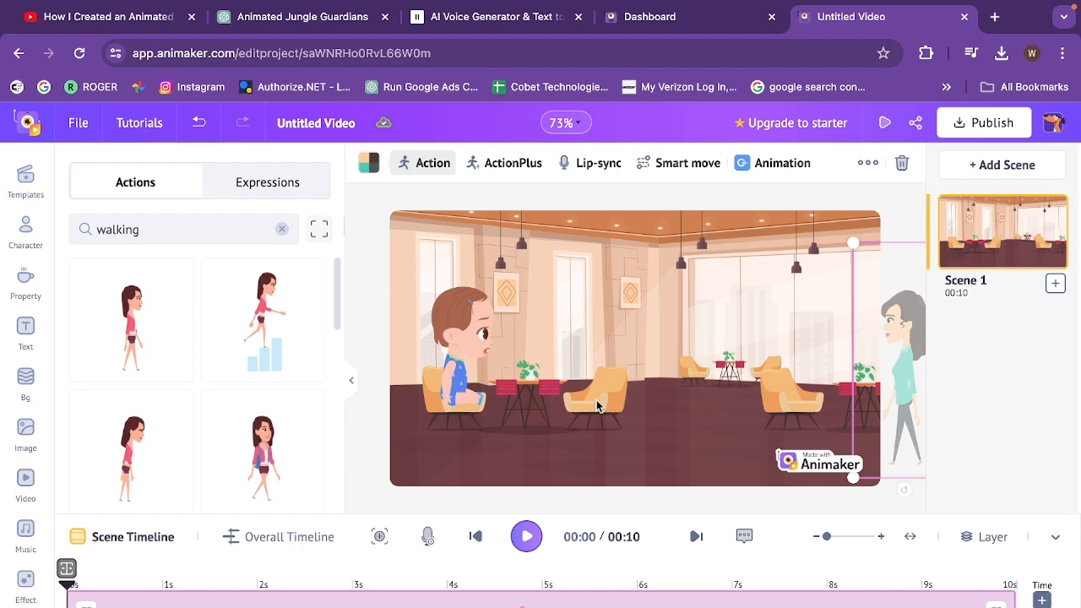
click(502, 166)
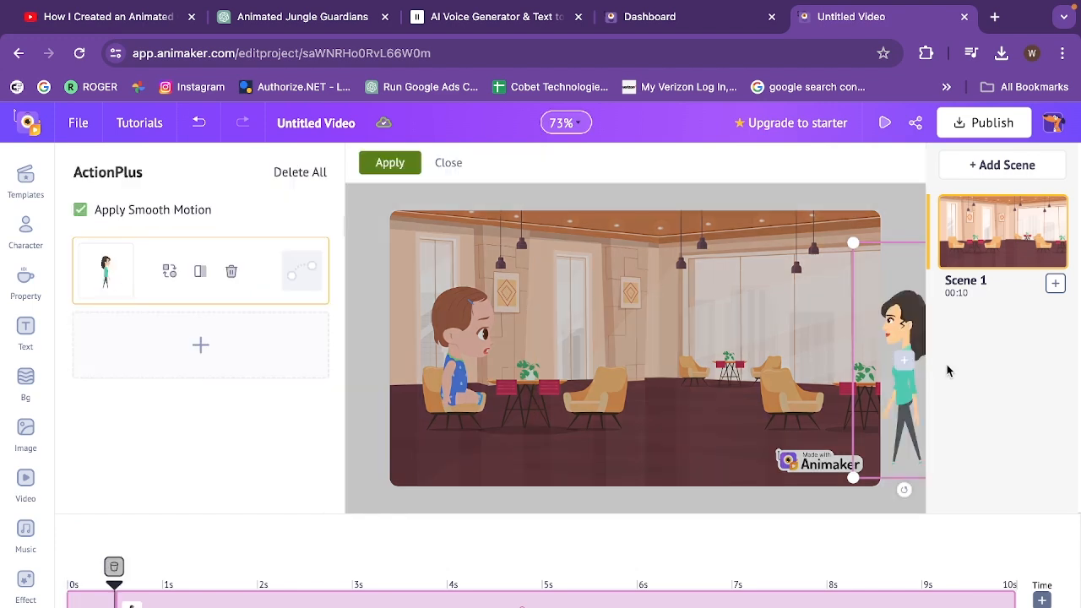
click(204, 355)
click(183, 267)
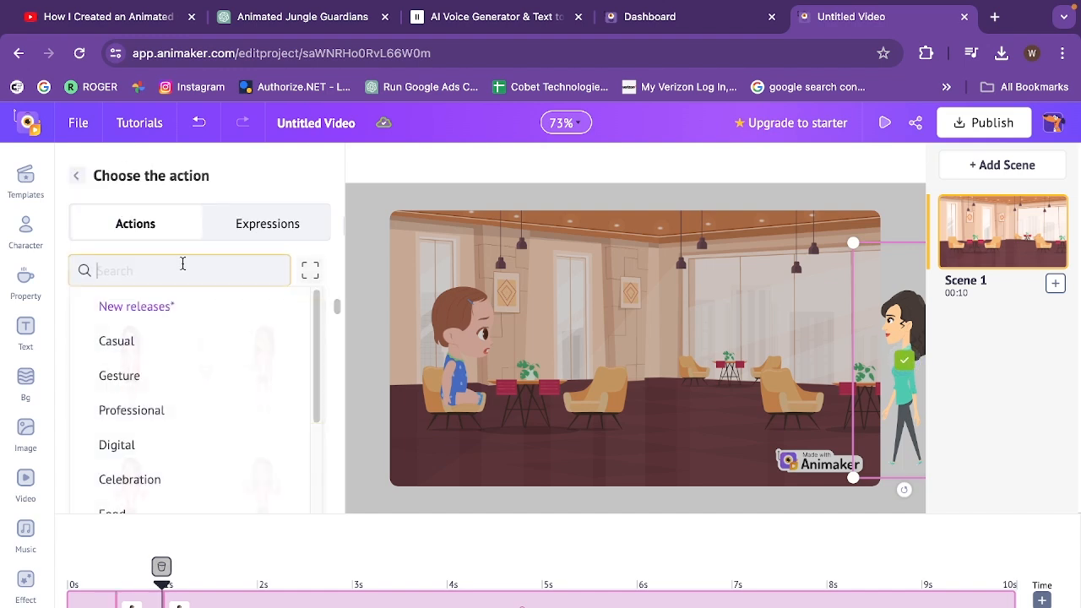
text(w)
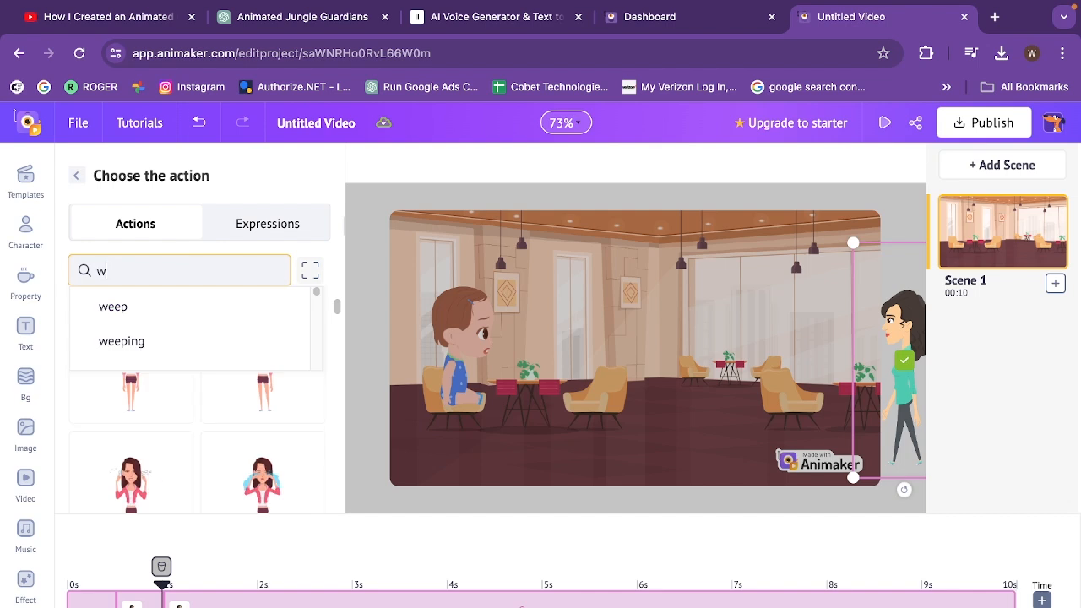
text(i)
key(BackSpace)
key(BackSpace)
text(sit)
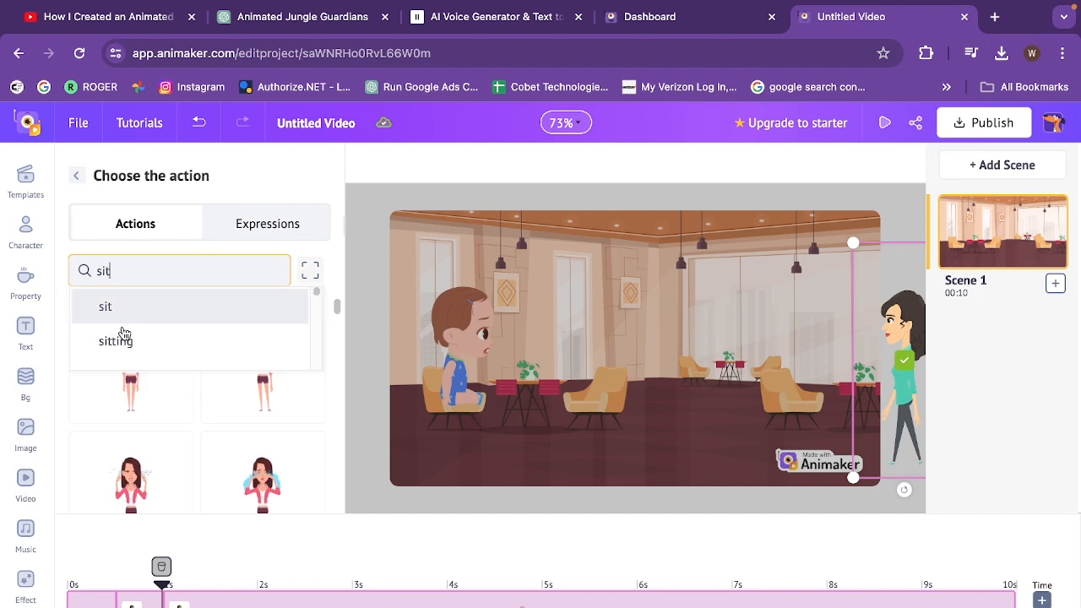
click(120, 340)
click(163, 374)
Shrink the woman's sitting pose and seat her on the armchair across the small table from the baby
drag(797, 357, 558, 358)
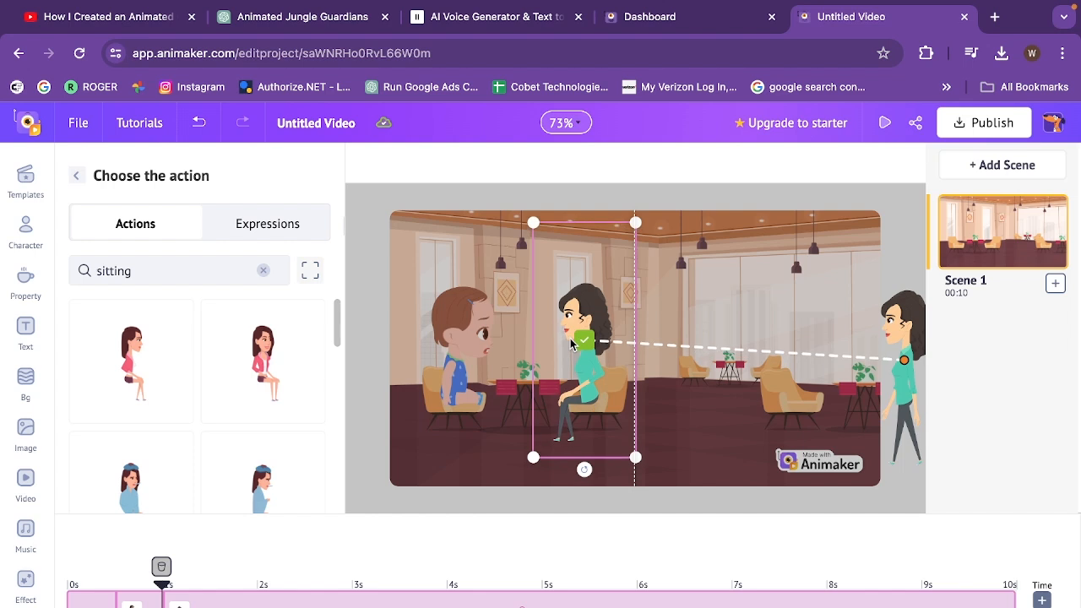
drag(631, 449, 626, 443)
drag(590, 363, 603, 381)
drag(632, 445, 627, 441)
drag(599, 358, 602, 360)
click(590, 352)
Apply the woman's ActionPlus sequence and lengthen her walk to the armchair on the scene timeline
click(394, 168)
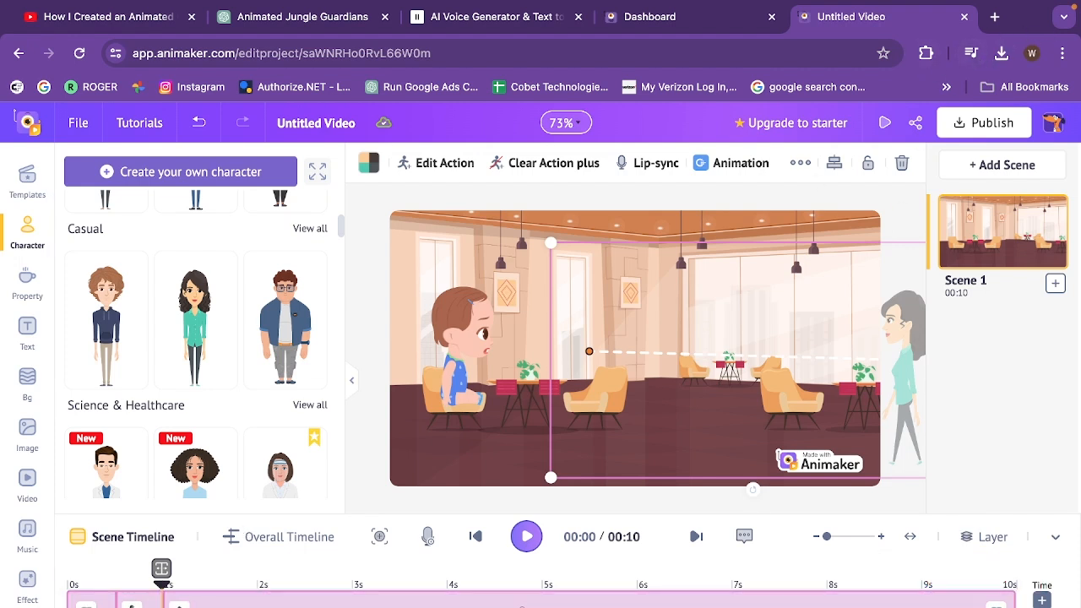
drag(163, 602, 686, 603)
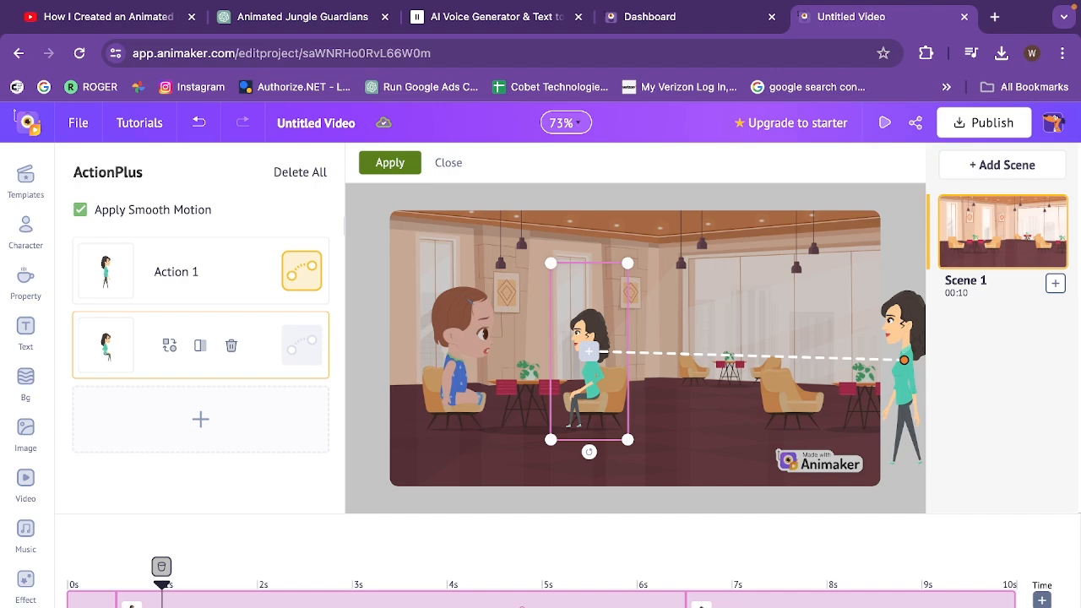
drag(686, 602, 920, 604)
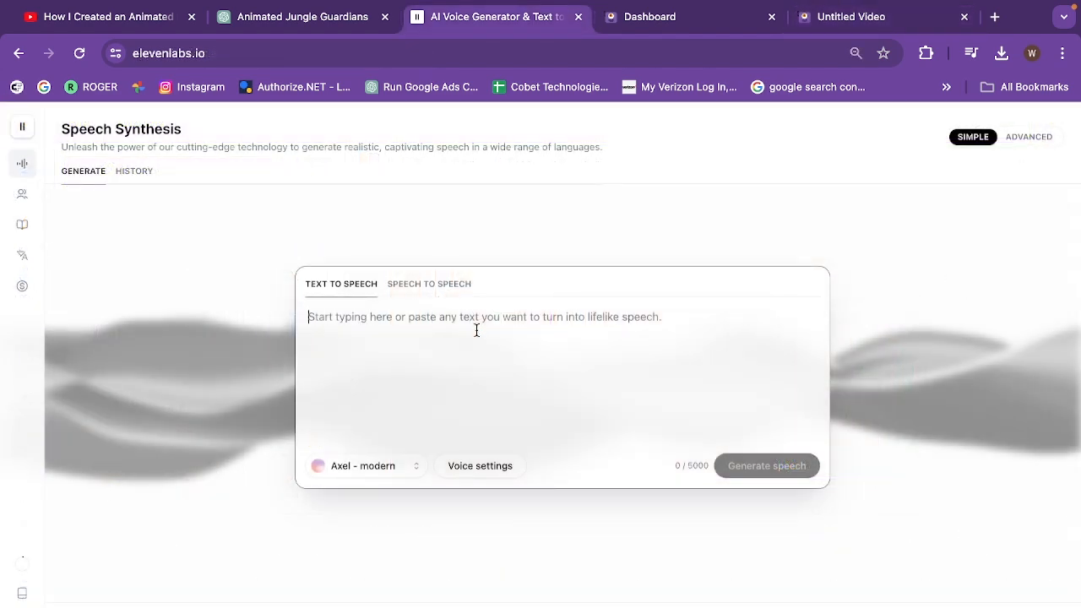
In ElevenLabs, generate speech from "Mom i am starving come here bring something to eat" with the Axel - modern voice
click(476, 331)
text(Mom i am starving come here bring something to eat)
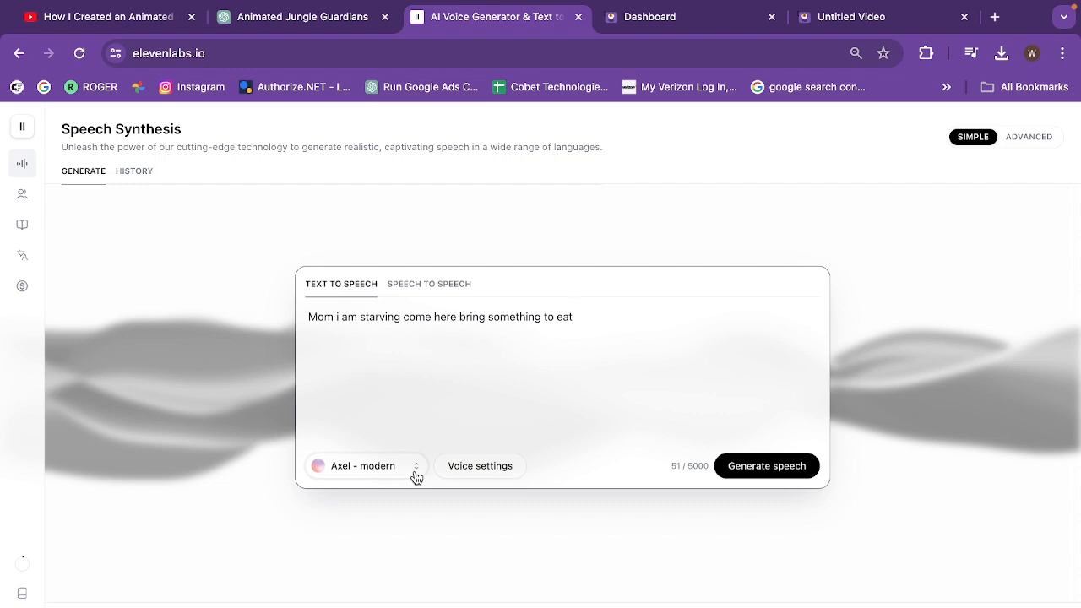
click(499, 469)
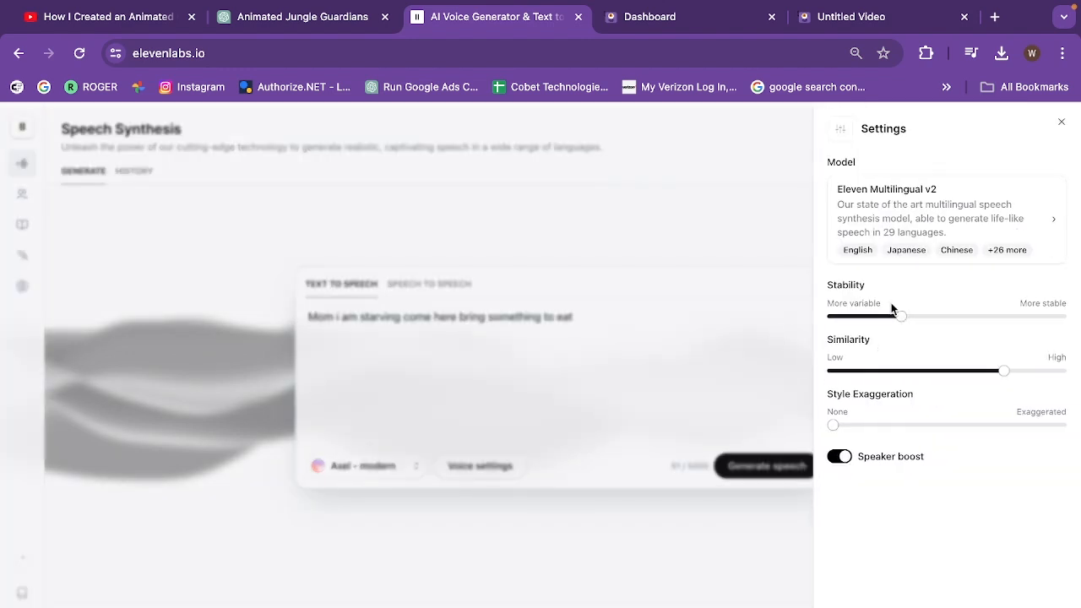
click(788, 489)
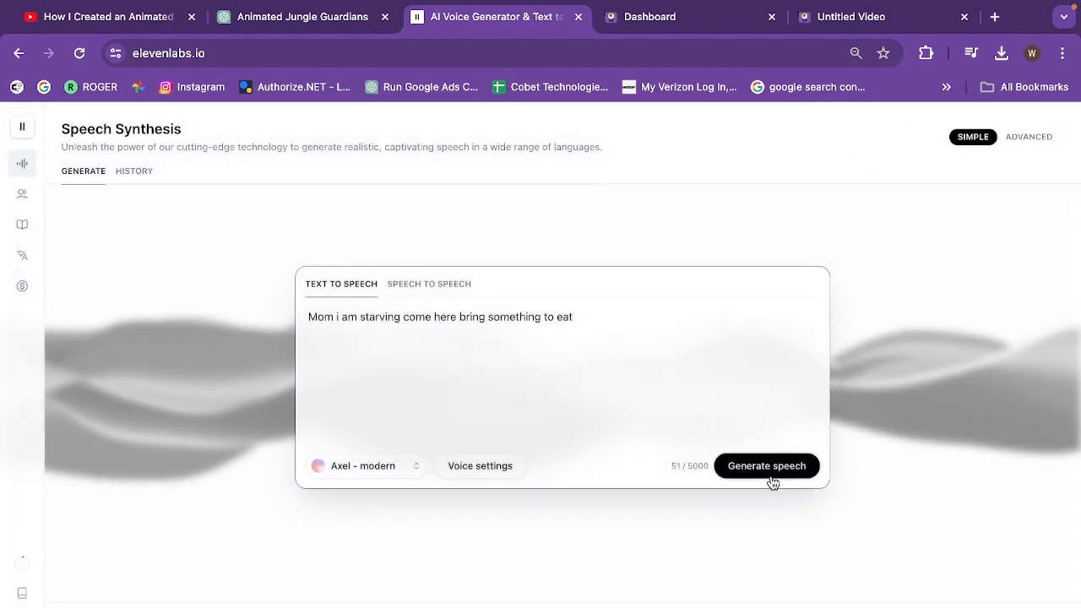
click(774, 473)
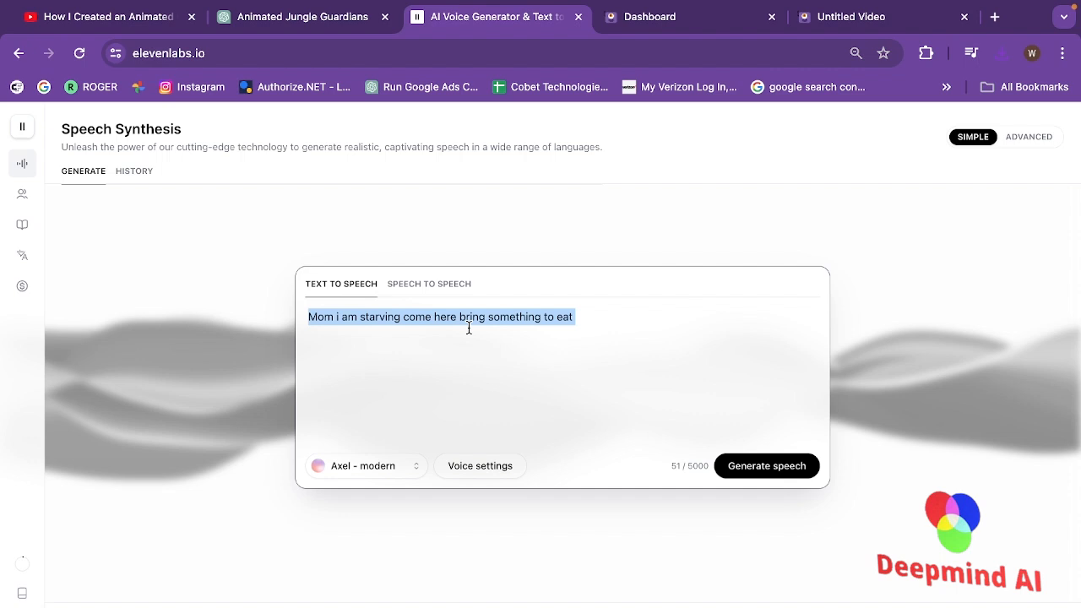
Replace the text with "Oh my little baby is starving let me bring something to eat" and generate the speech
key(BackSpace)
text(Oh my little baby is starving let me bring something to eat)
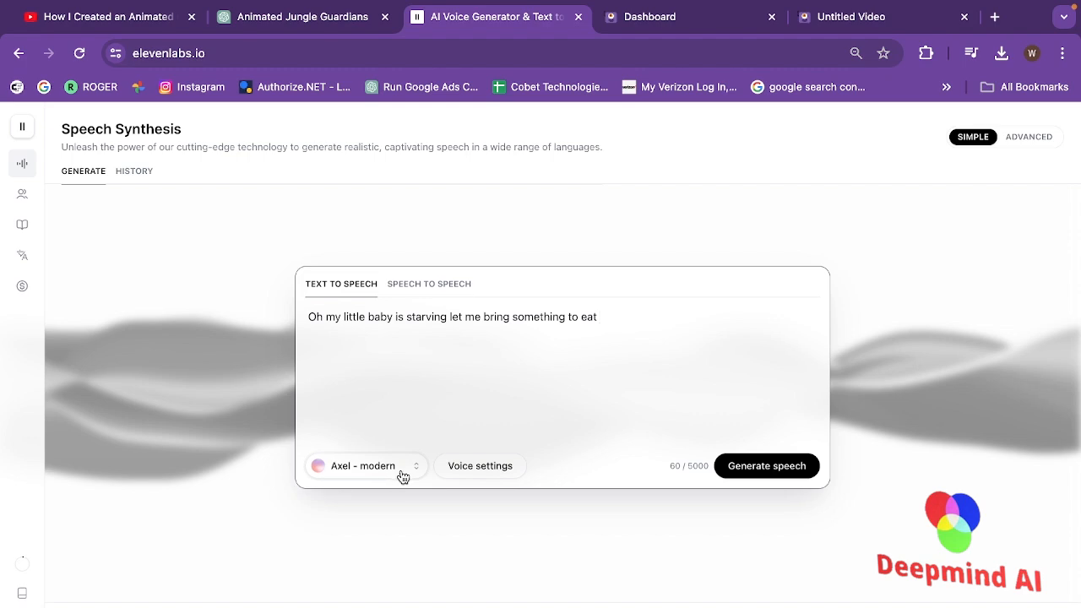
click(760, 468)
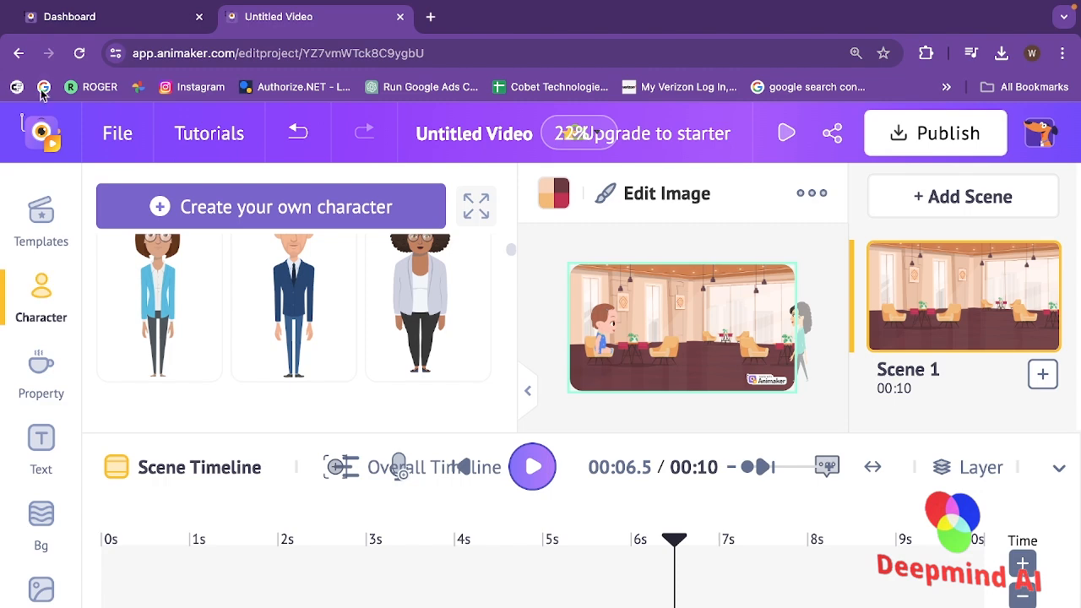
Back in Animaker, add a second scene and give it the "dining room" result background with a table and two chairs
click(1037, 341)
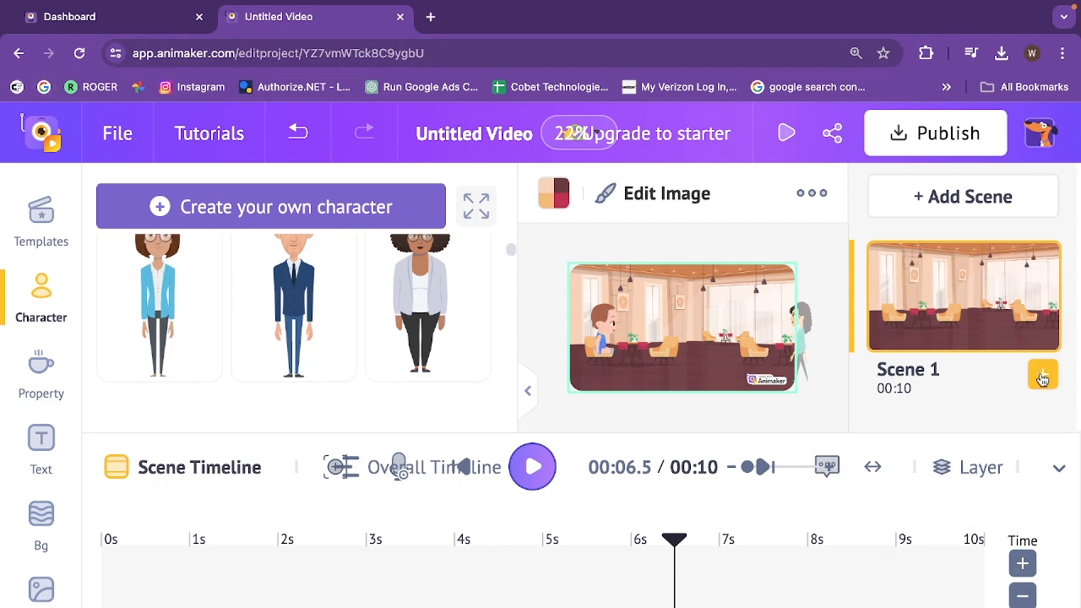
click(956, 203)
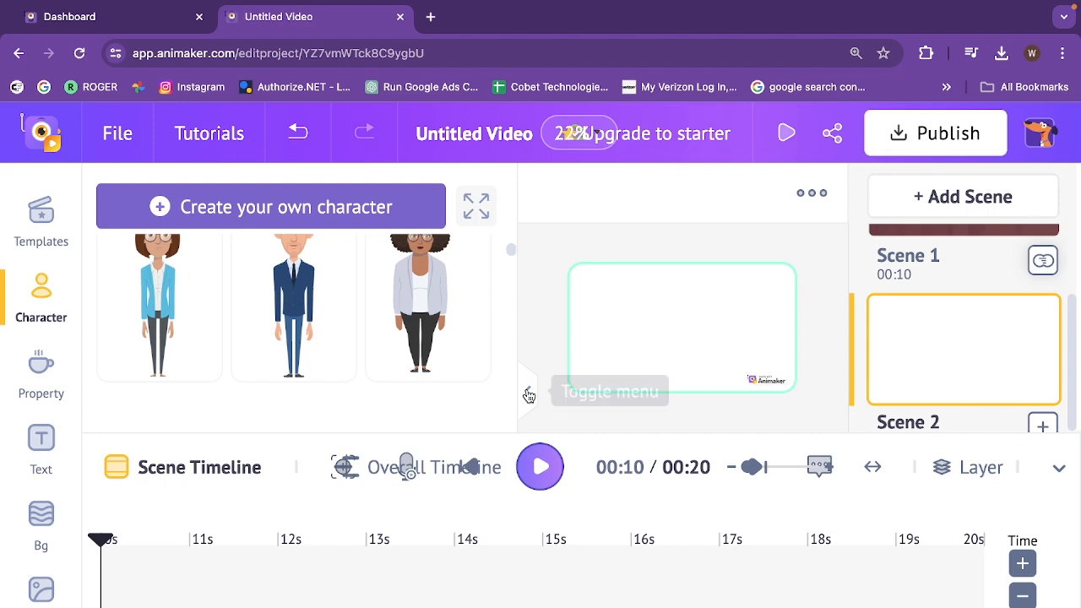
click(523, 387)
click(40, 517)
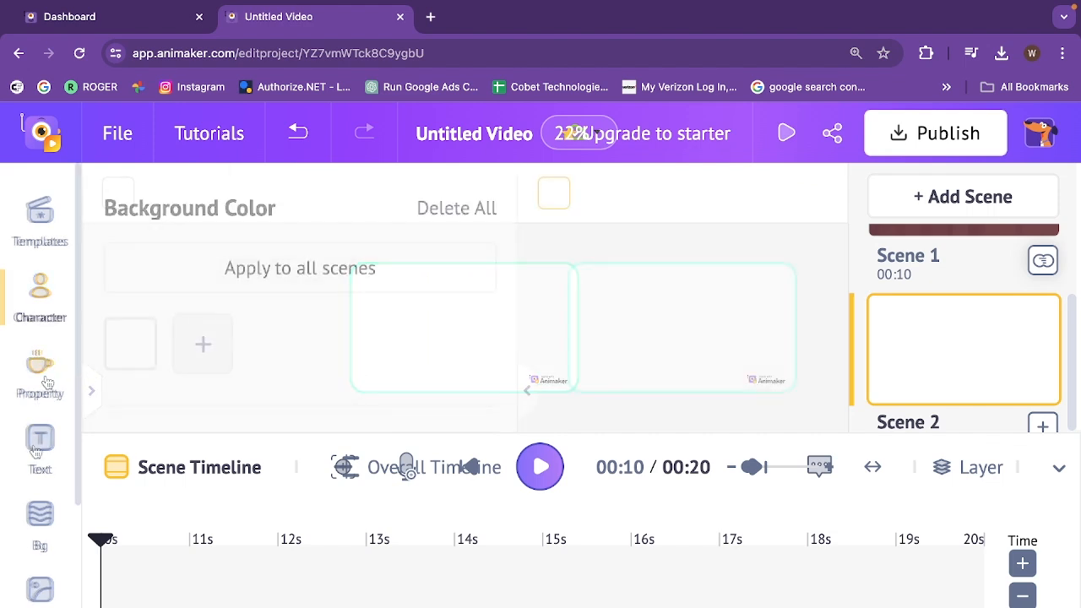
click(42, 519)
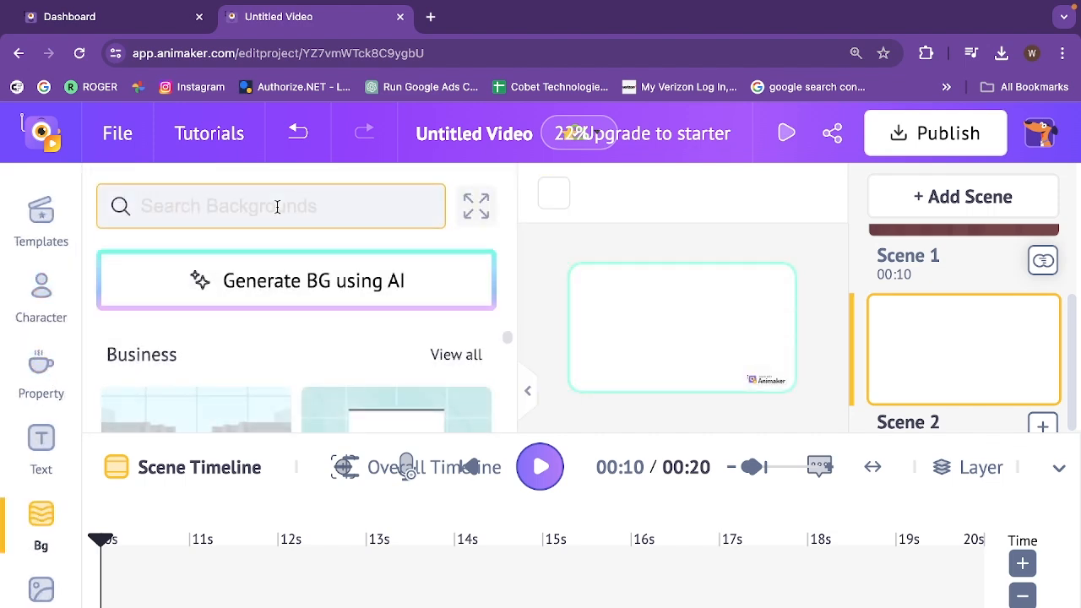
text(dining room)
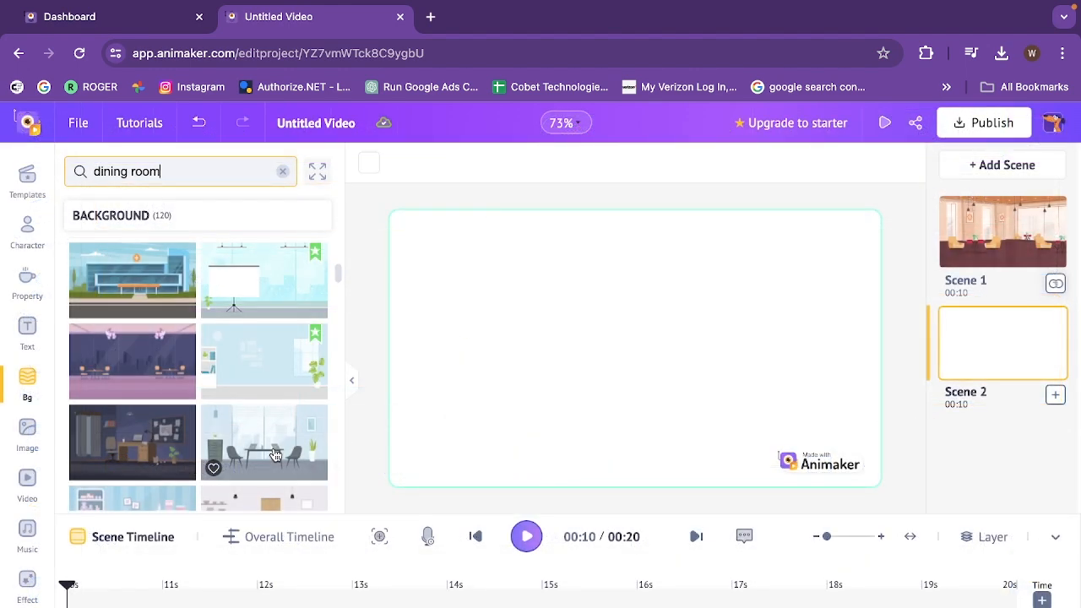
click(274, 456)
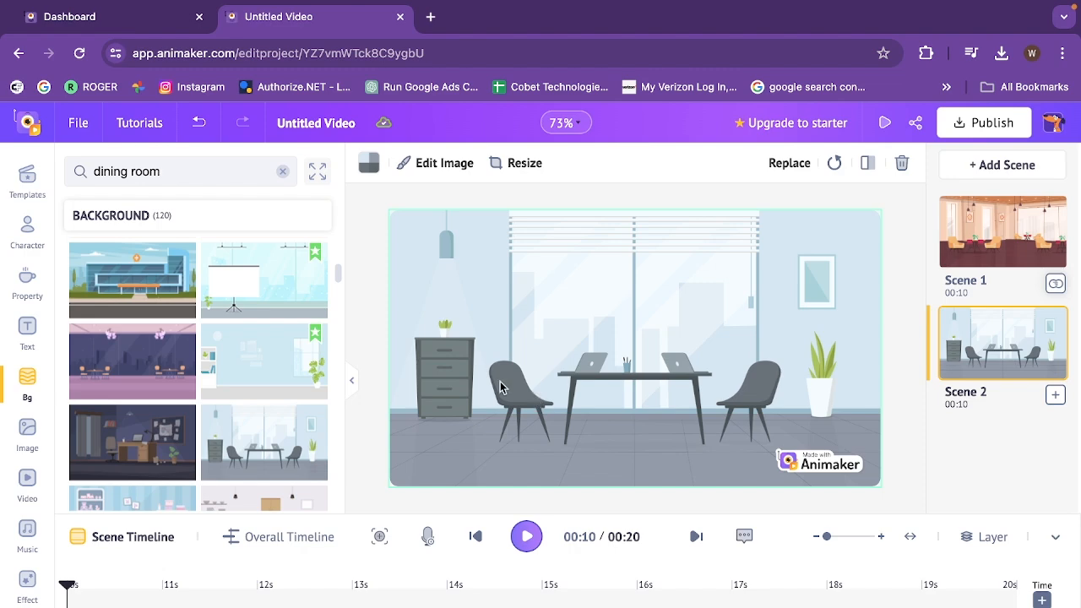
Add the baby to Scene 2 with the "sitting" action holding a watermelon slice and seat it on the left chair
click(35, 238)
drag(343, 204, 333, 400)
click(289, 398)
drag(336, 271, 336, 384)
click(185, 228)
text(sitting)
key(Return)
scroll(263, 436, down, 4)
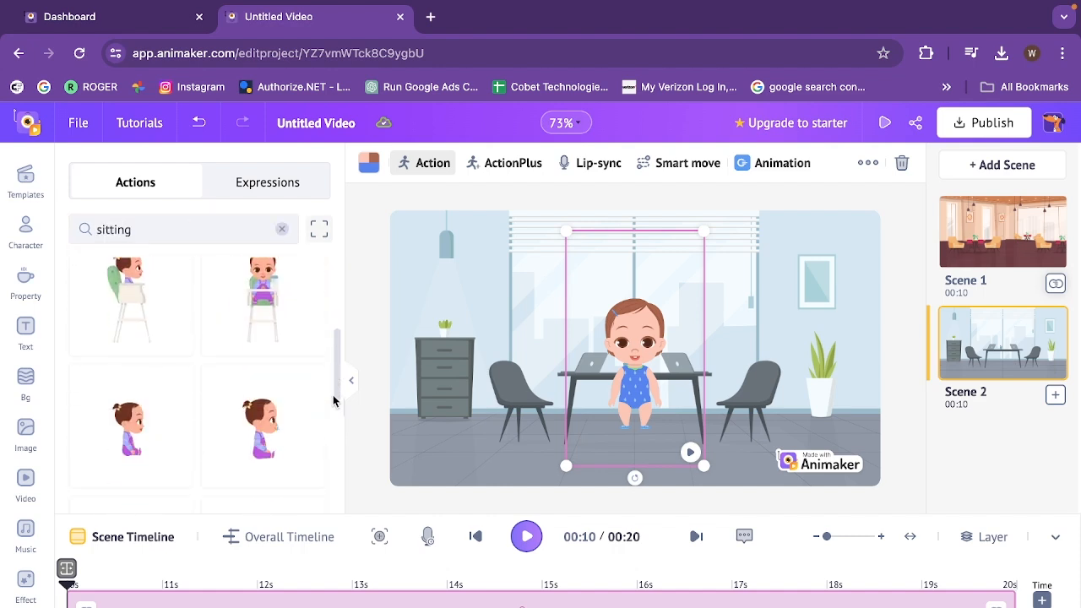
click(263, 436)
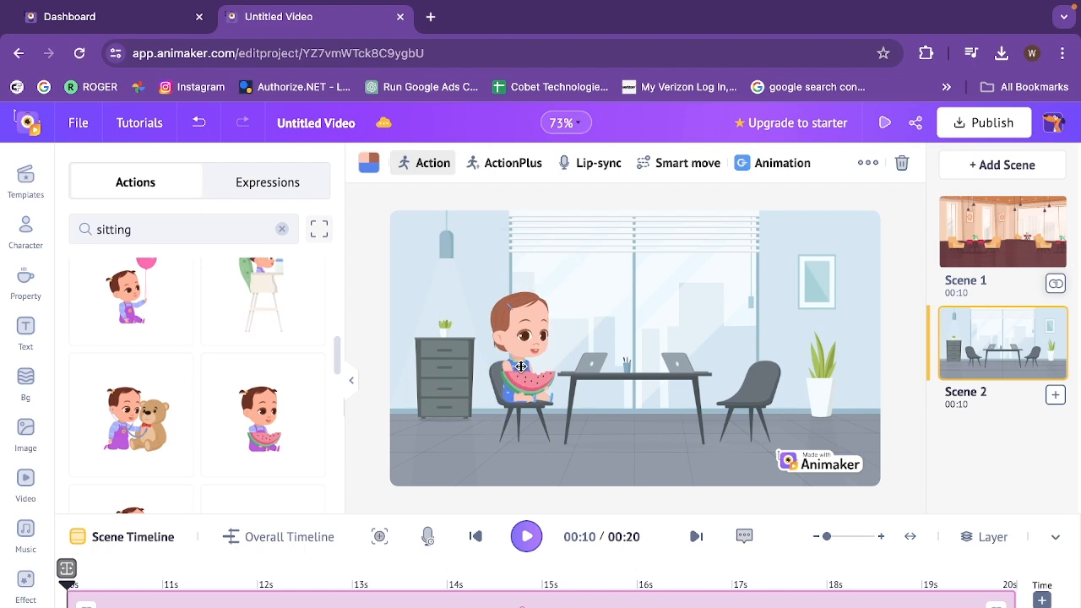
click(277, 193)
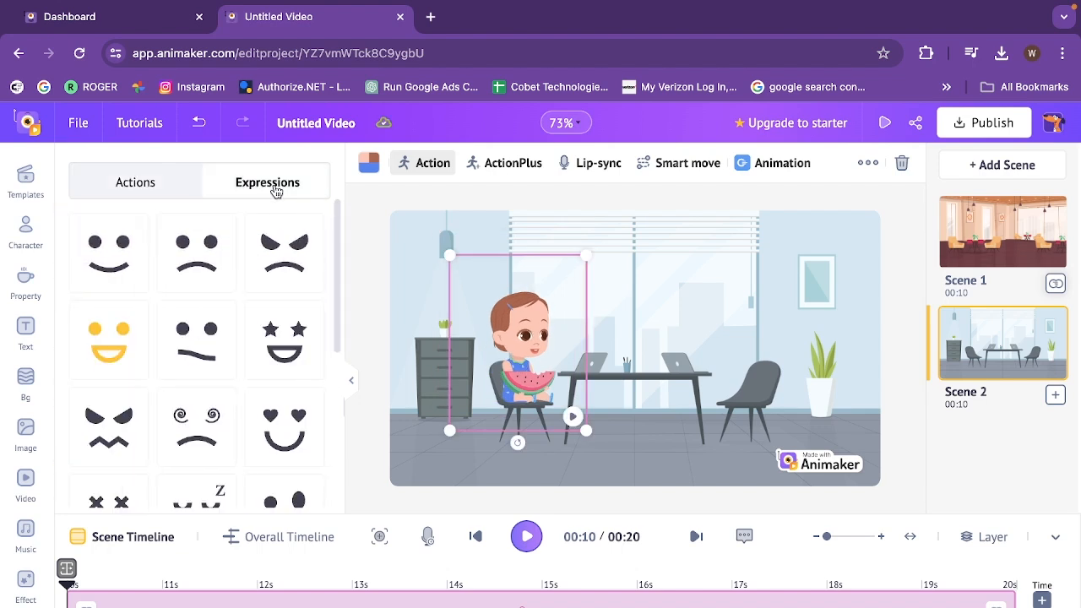
drag(334, 275, 334, 458)
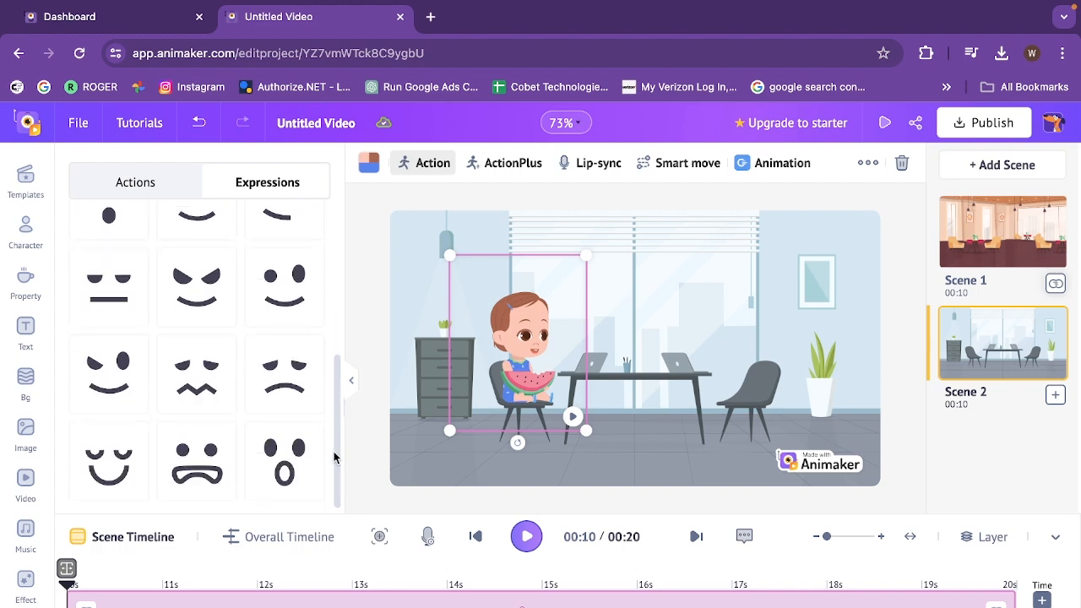
scroll(96, 459, up, 10)
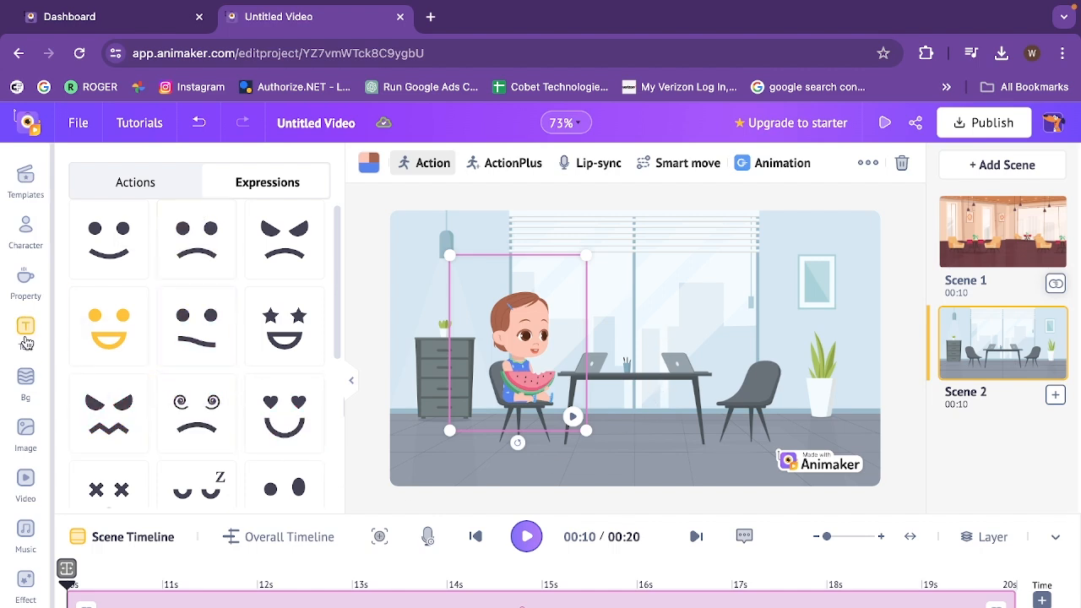
Search the properties for "popcorn" and add the red-and-white striped popcorn bucket to Scene 2
click(28, 283)
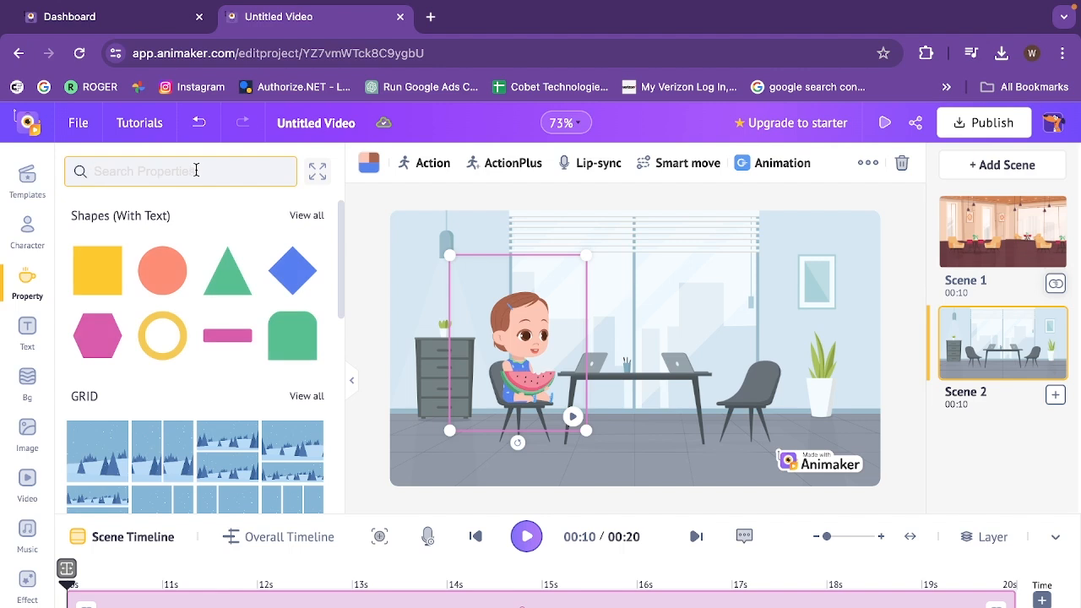
text(popcorn)
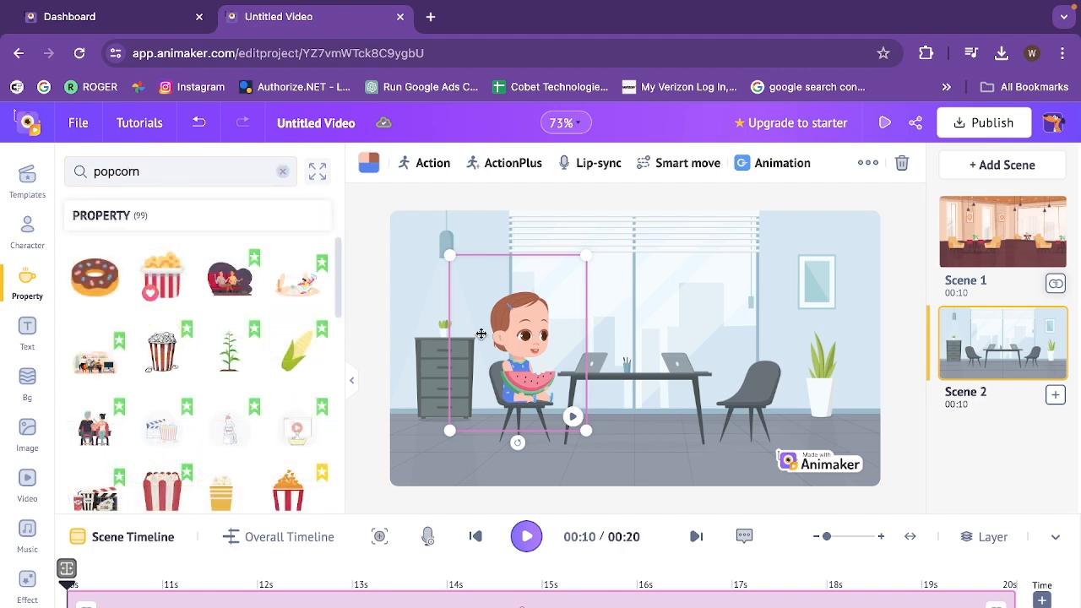
click(165, 287)
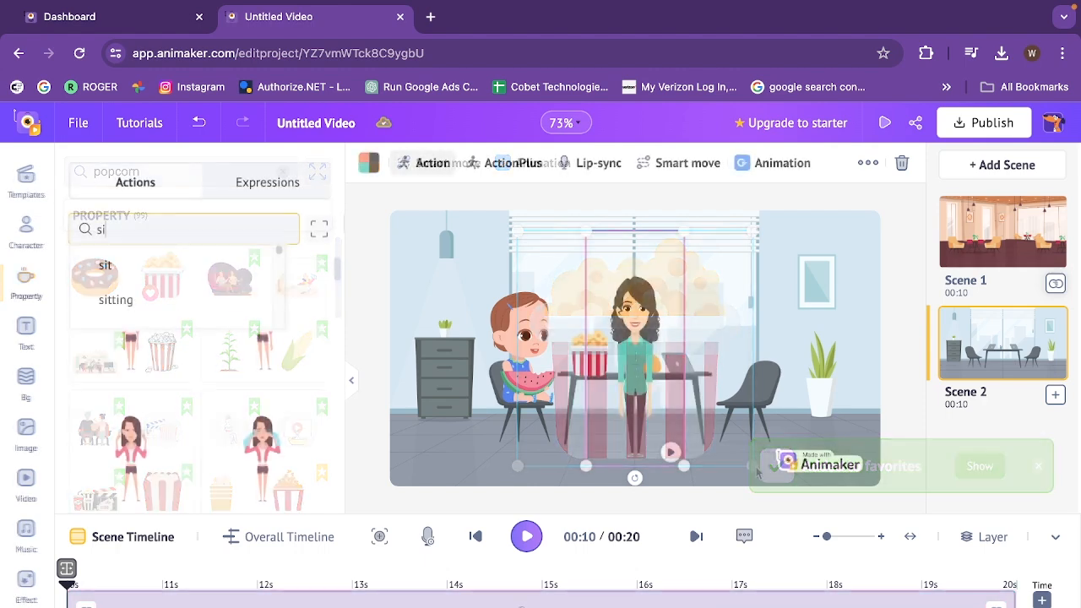
Seat the woman on the right chair with a "sitting" action, facing the baby, and give her the Angry expression
click(131, 299)
click(869, 166)
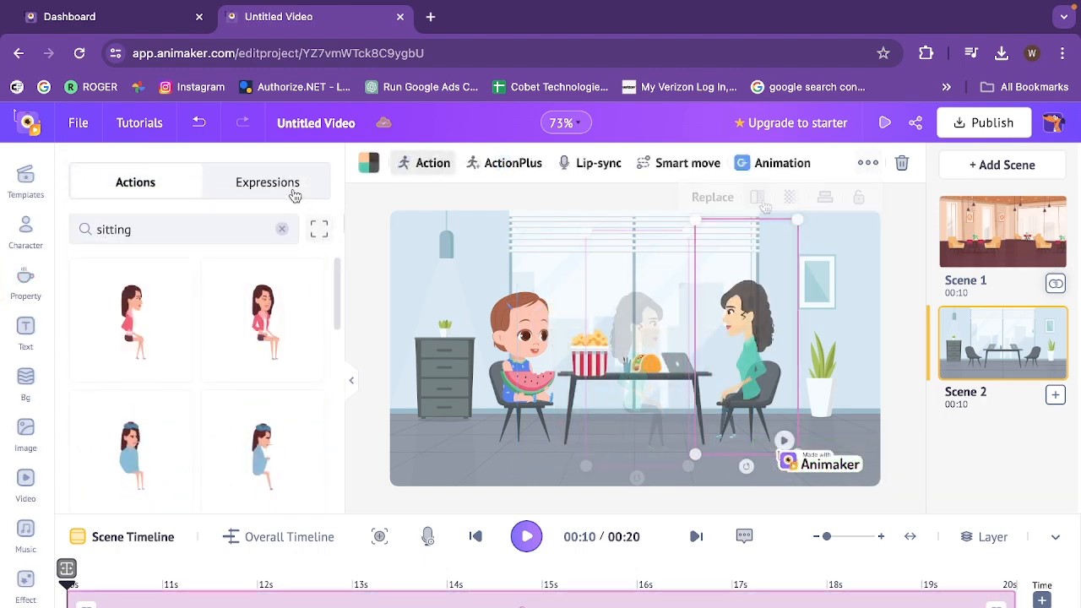
click(291, 196)
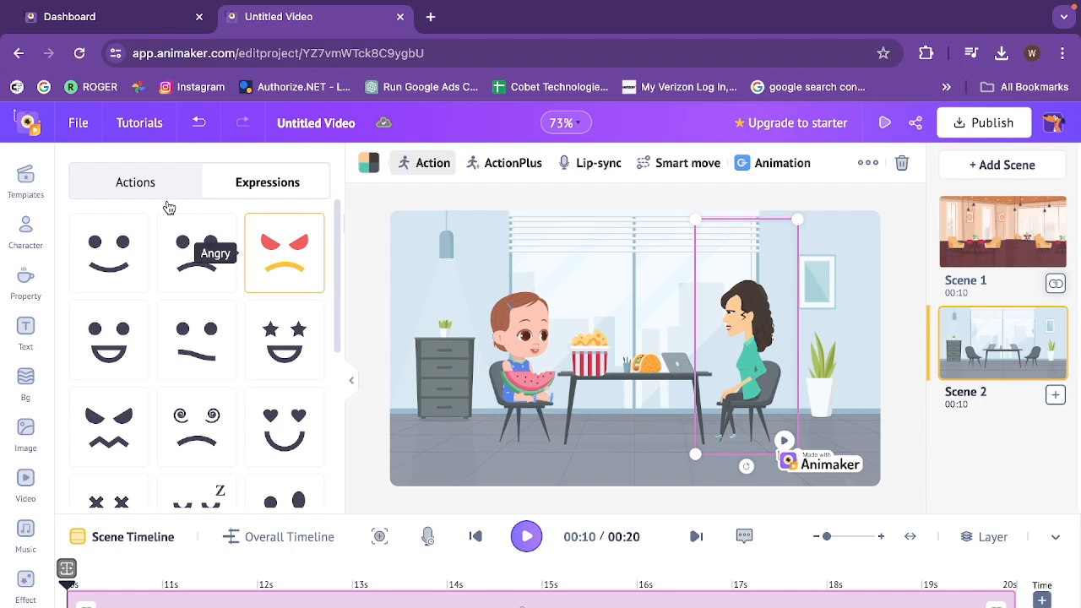
click(142, 197)
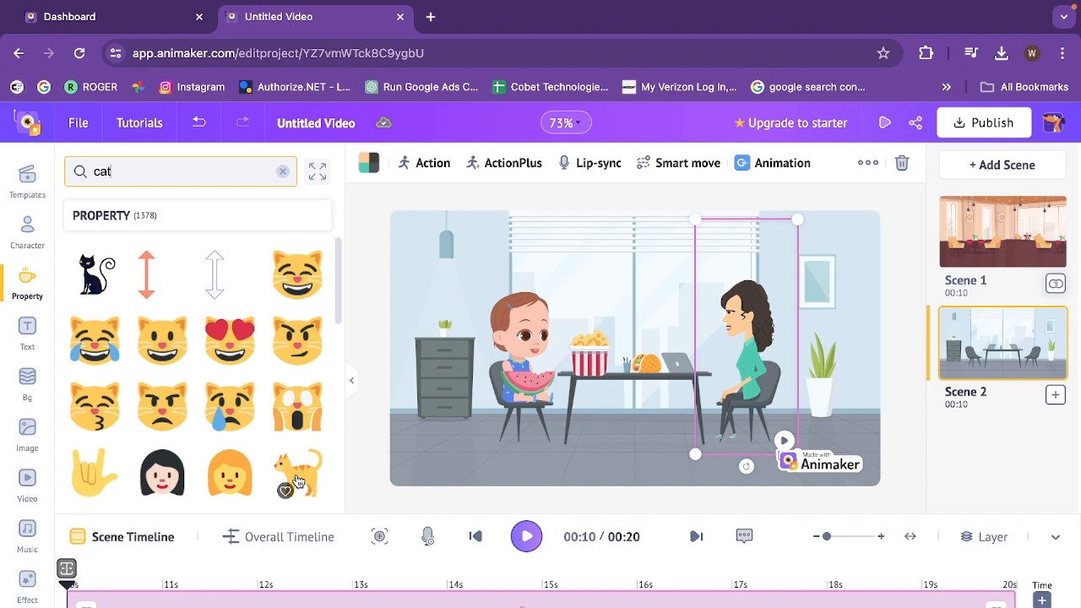
Add the orange cat at the floor's right edge, give it a Smart move toward the table and play the animation
click(295, 475)
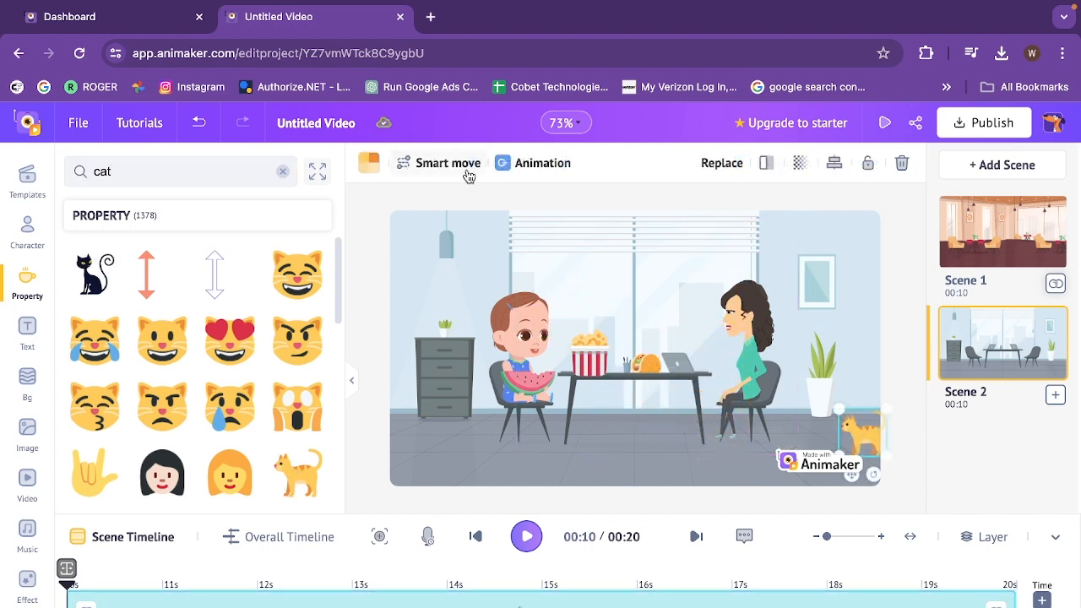
click(467, 172)
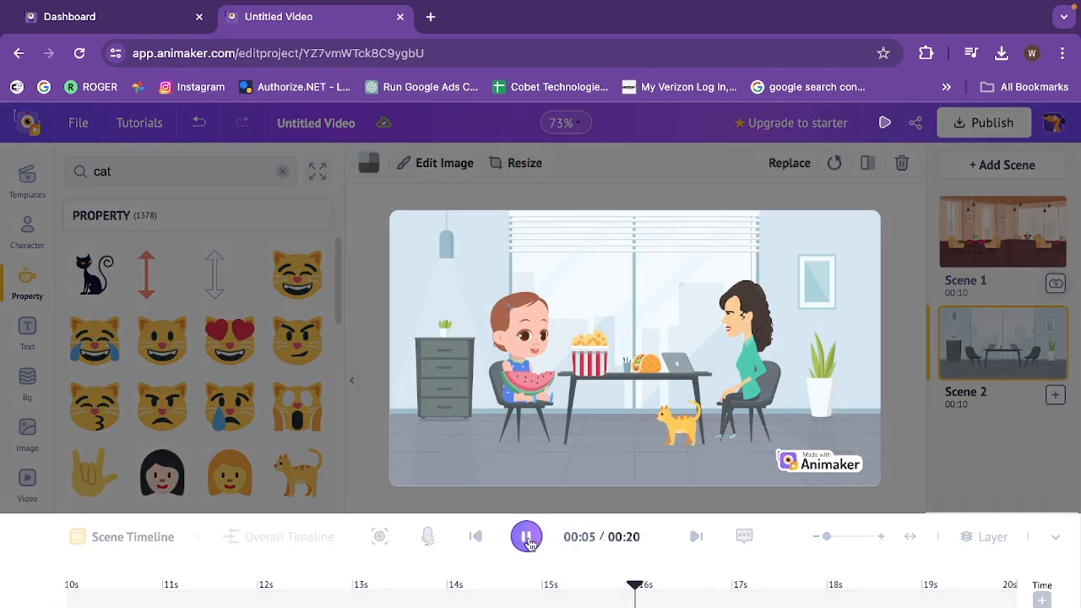
click(533, 544)
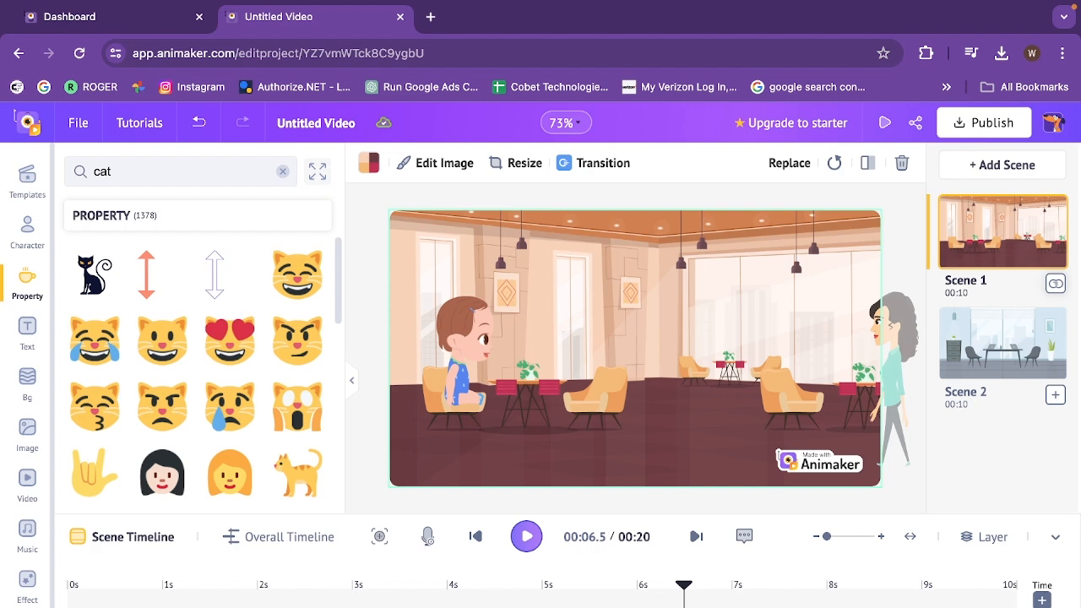
Add an uploaded ElevenLabs voice clip as lip-sync audio to the baby in Scene 1
click(475, 361)
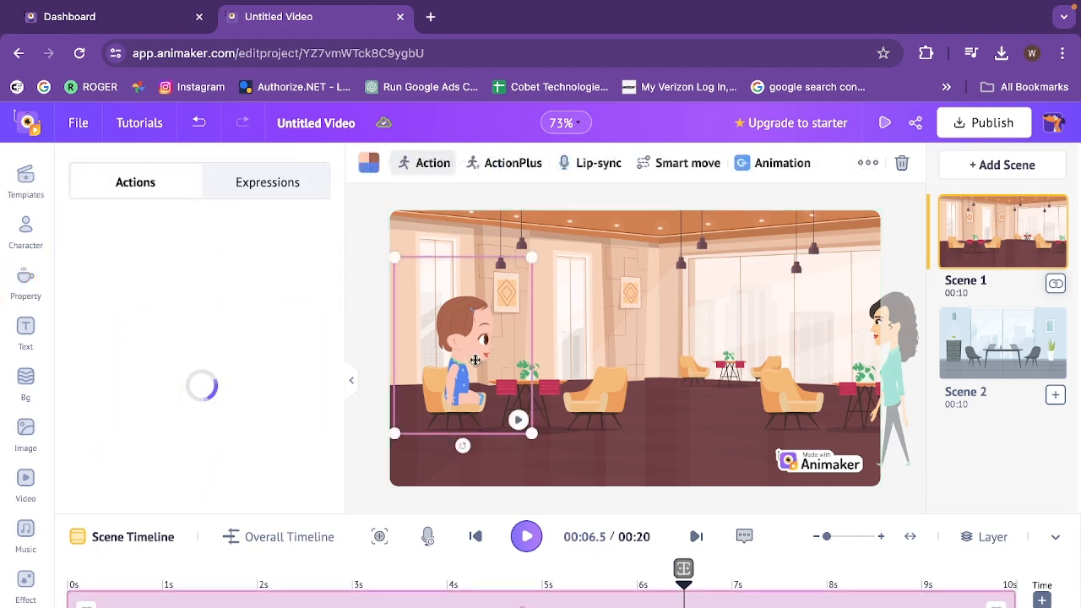
click(579, 173)
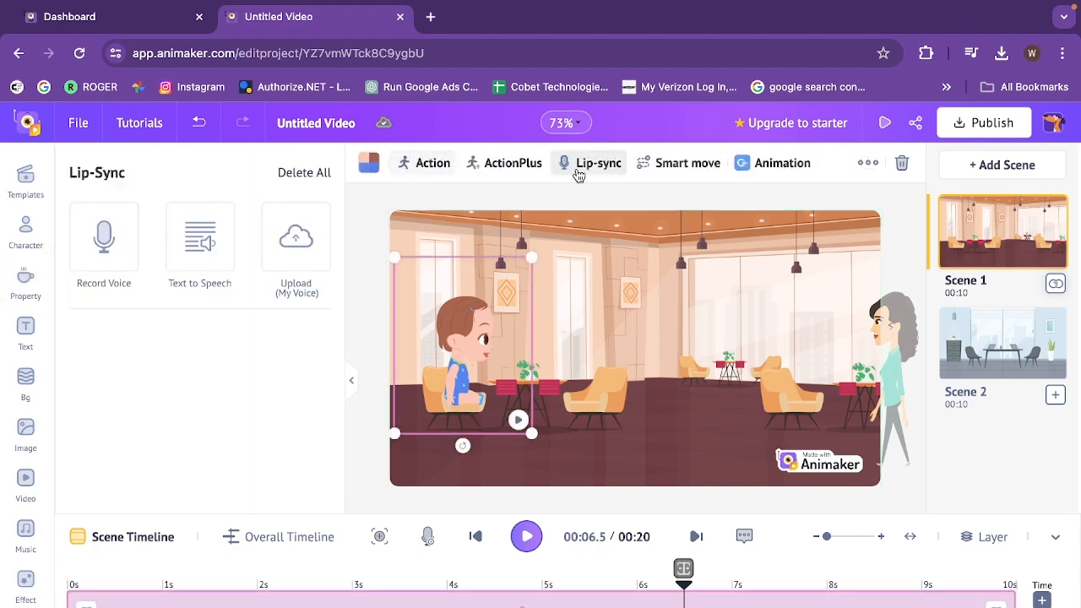
click(302, 251)
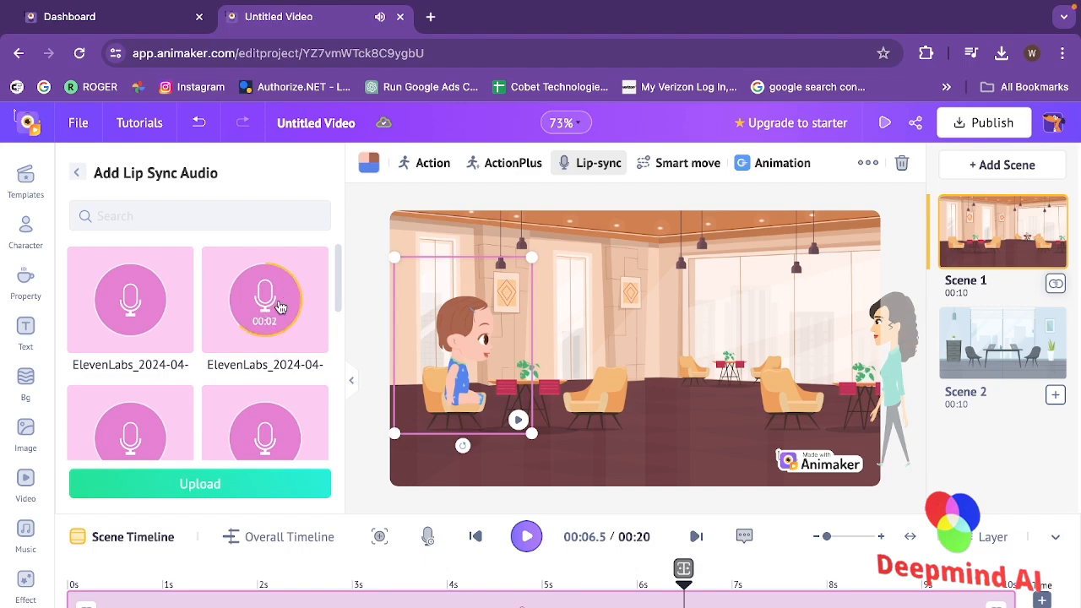
click(281, 306)
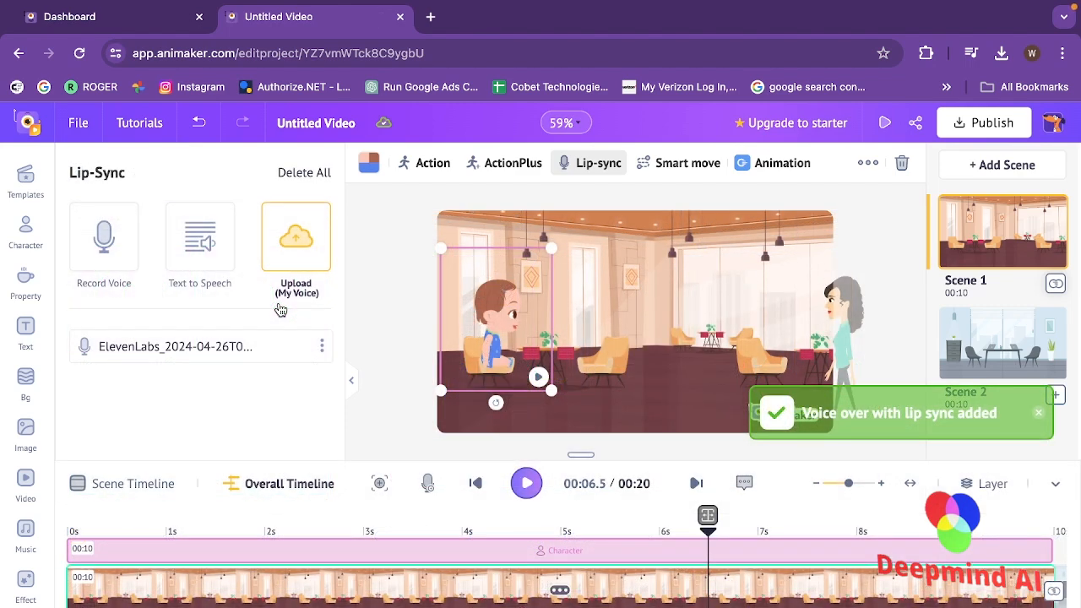
Set the playhead to 4.5 s, add an uploaded ElevenLabs lip-sync clip to the woman in Scene 1, and play the video
click(510, 534)
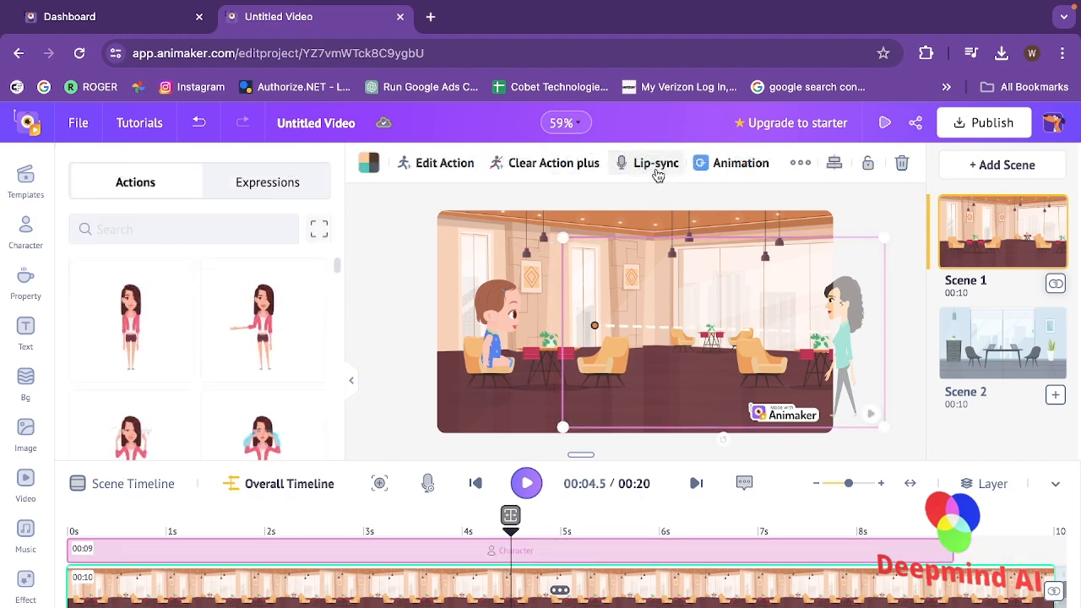
click(657, 173)
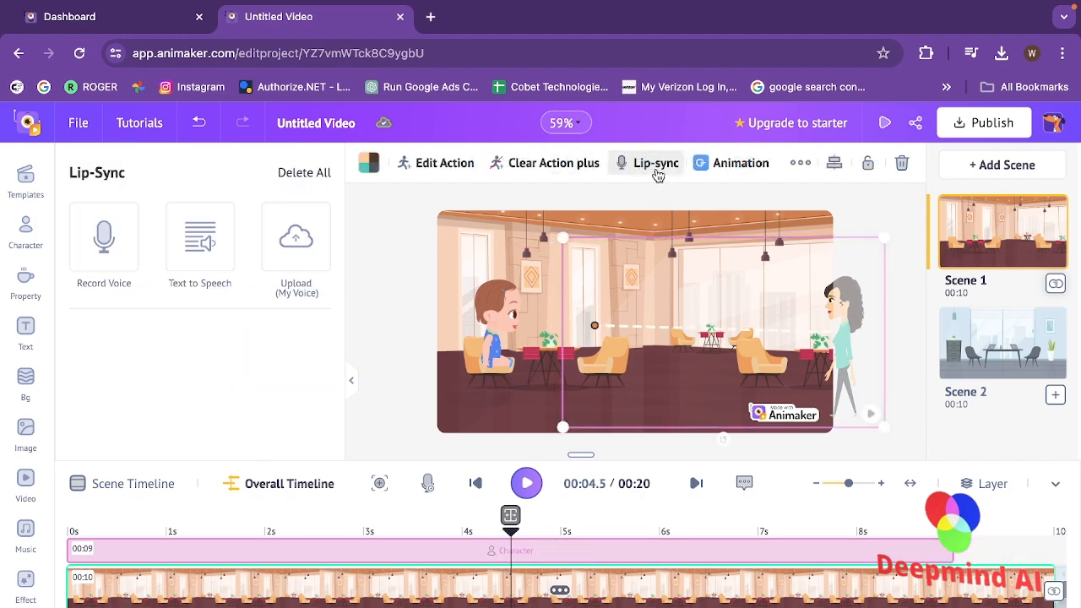
click(298, 252)
click(285, 353)
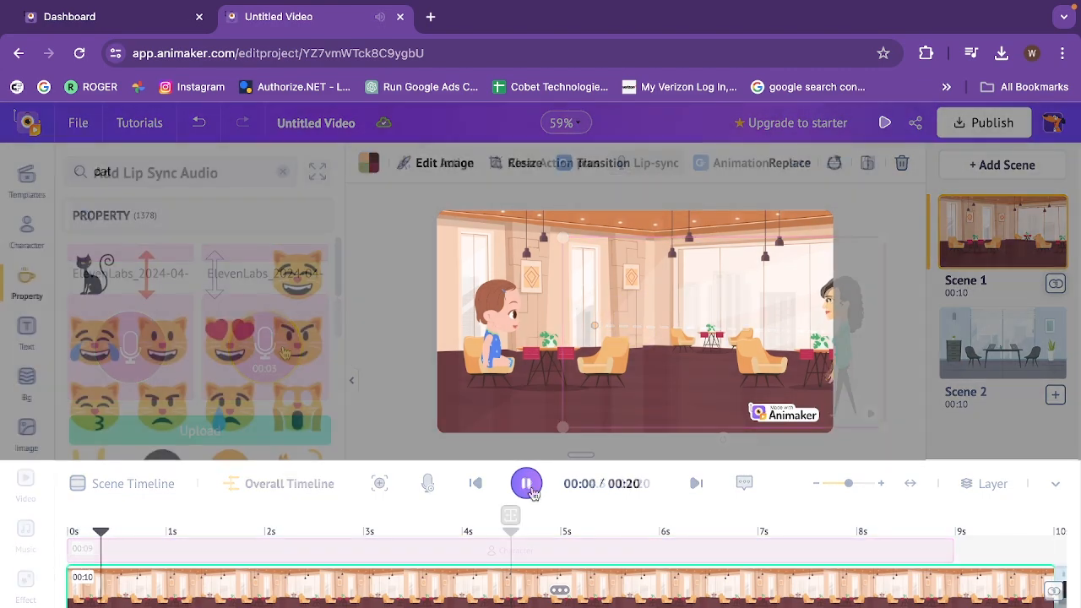
click(526, 483)
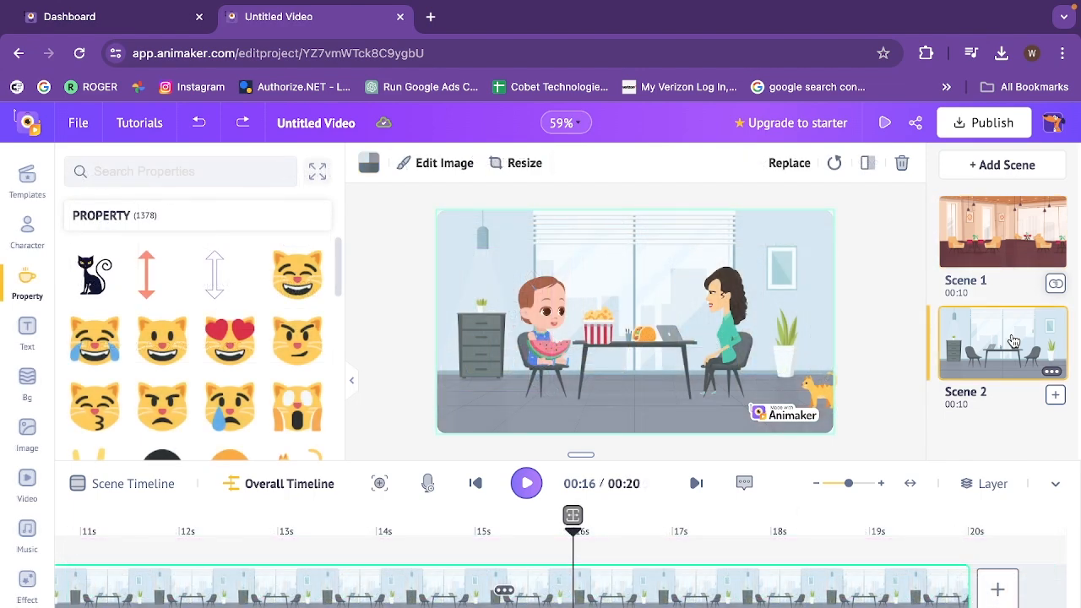
Set the playhead to 10.1 s, add the first uploaded ElevenLabs lip-sync clip to the baby in Scene 2, and play it
drag(573, 534, 122, 541)
drag(131, 583, 126, 582)
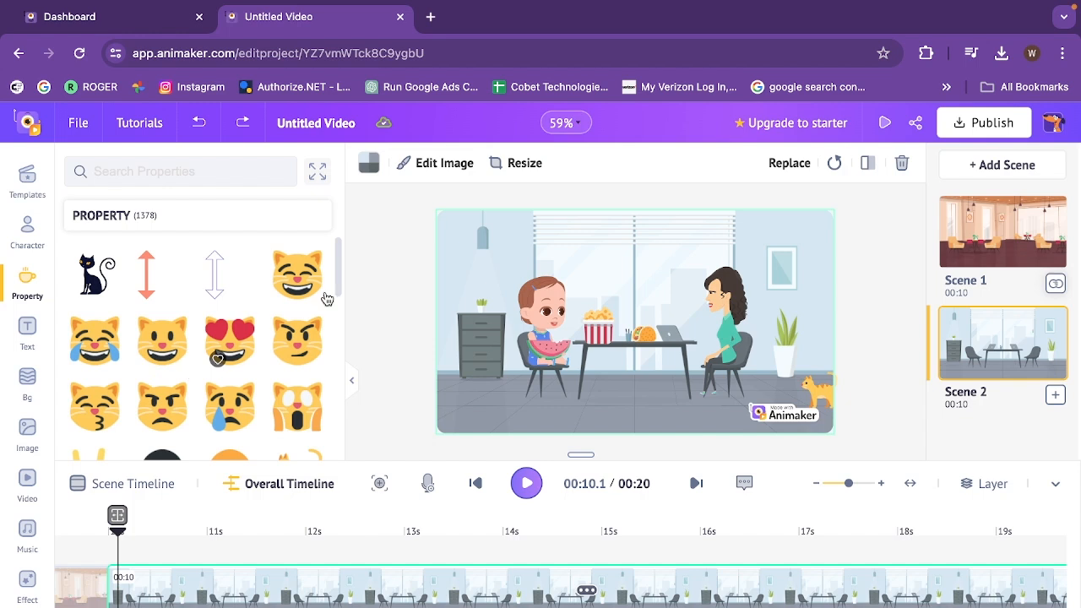
click(553, 329)
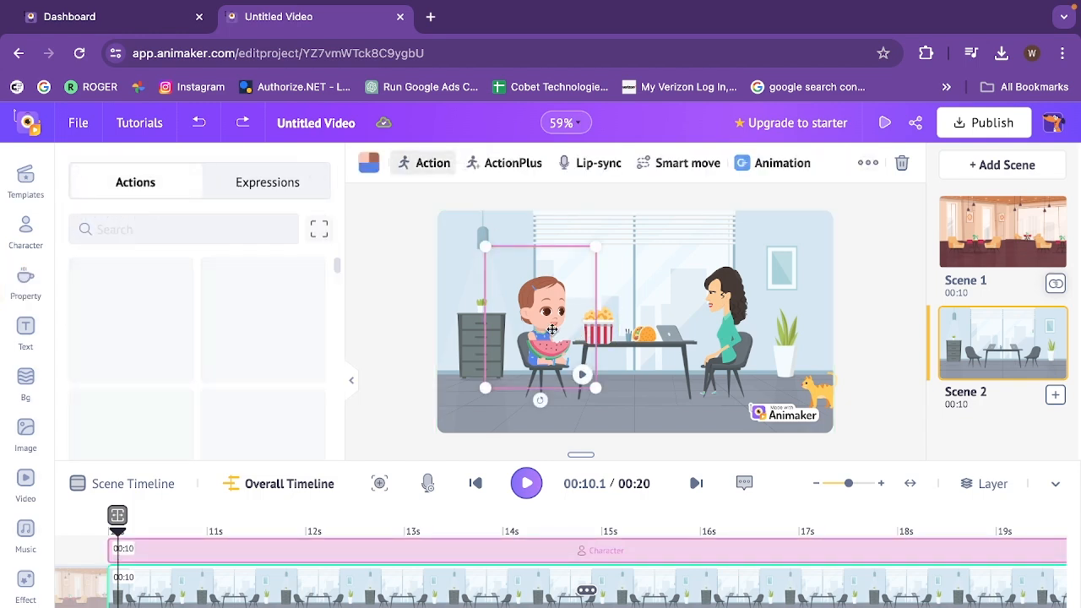
click(595, 173)
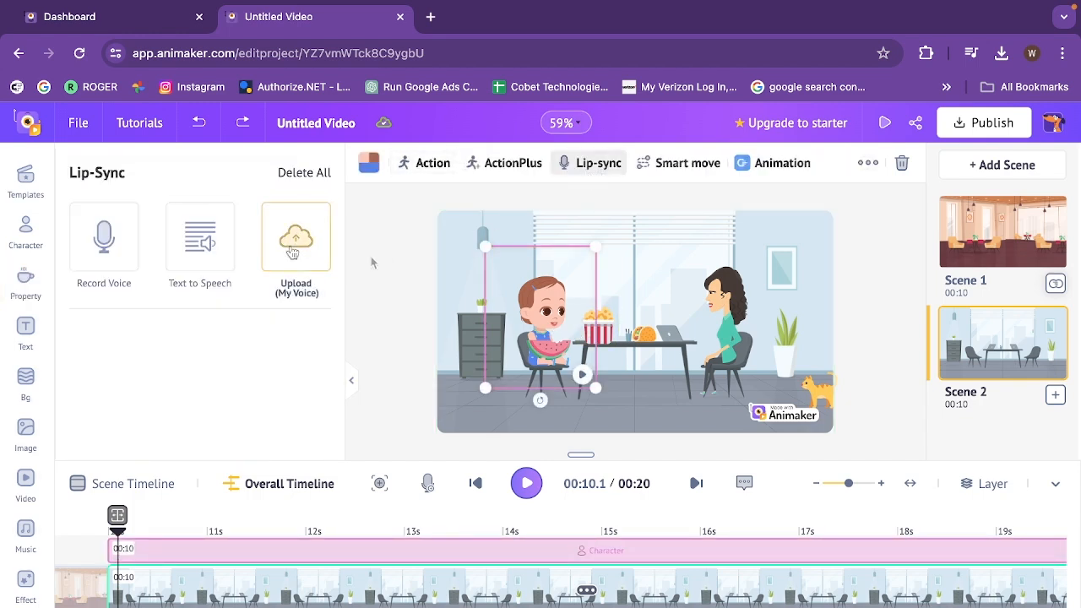
click(292, 253)
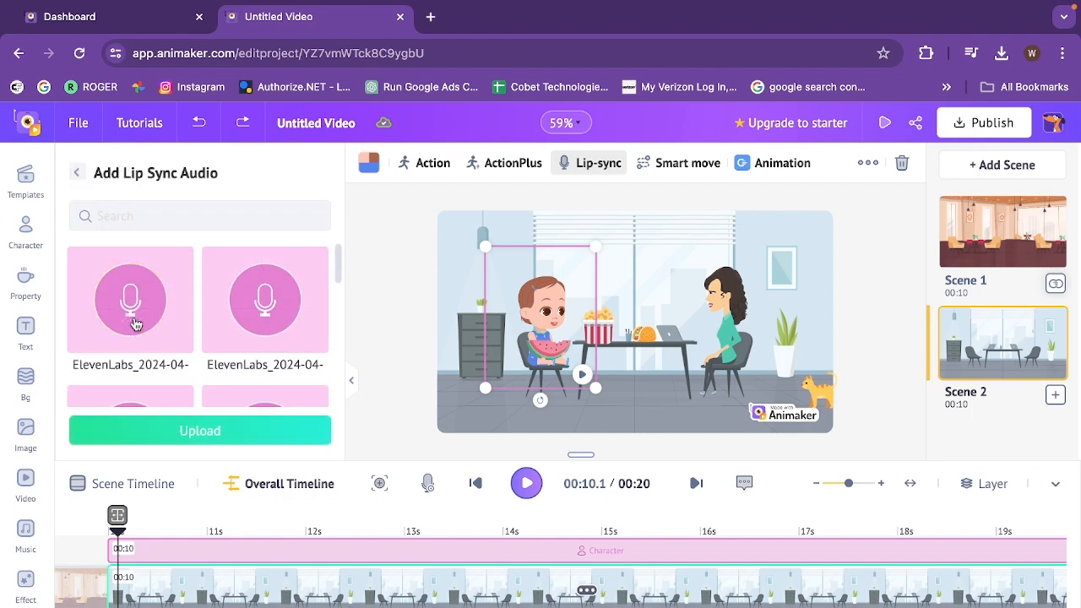
click(135, 324)
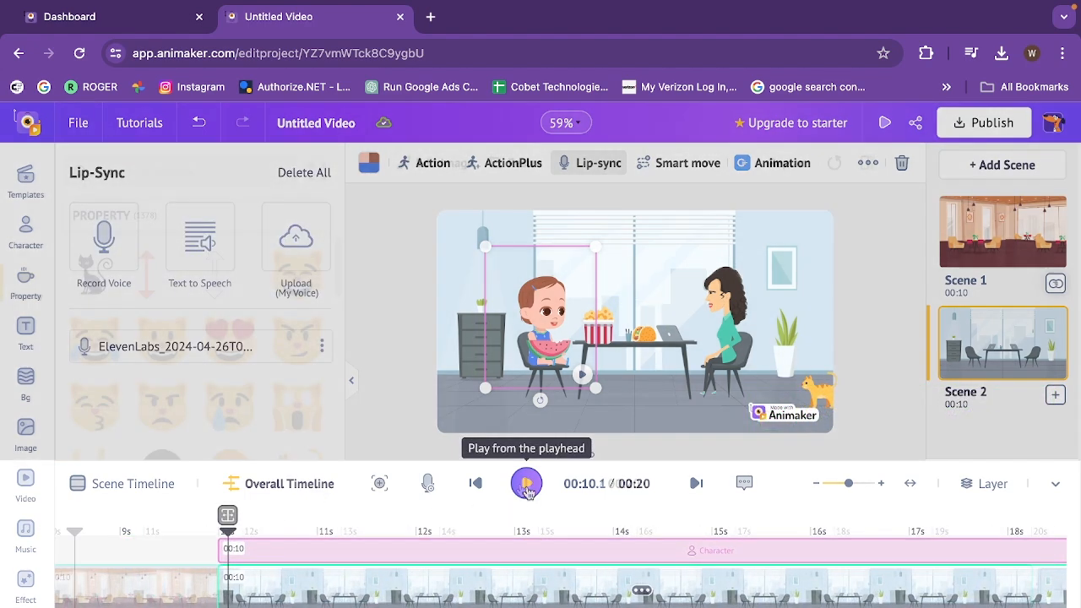
click(526, 485)
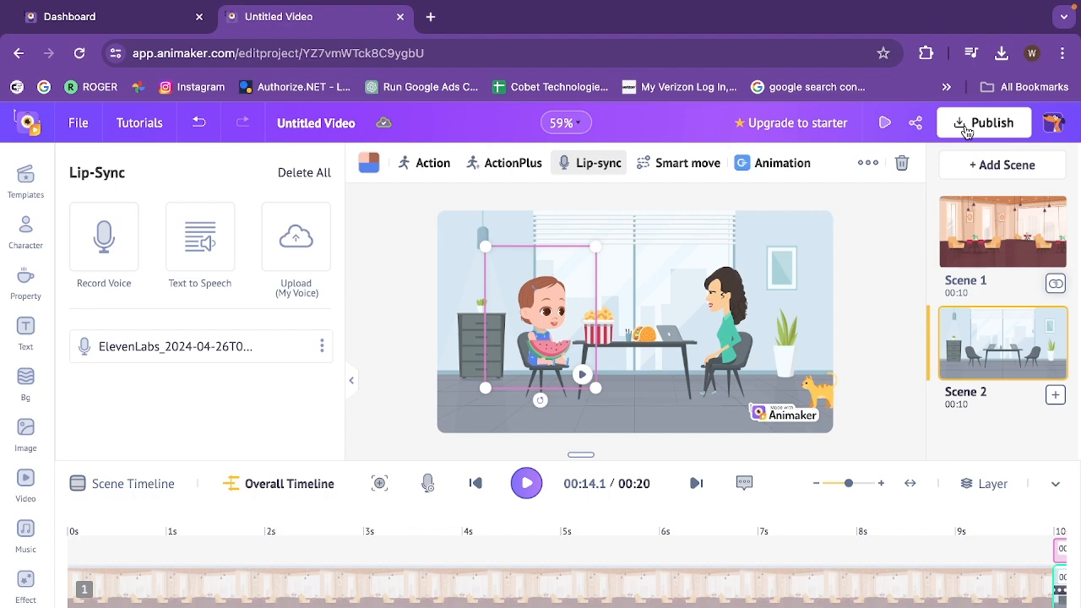
Publish the project as a video download in HD 720p with the mp4 file type
click(967, 132)
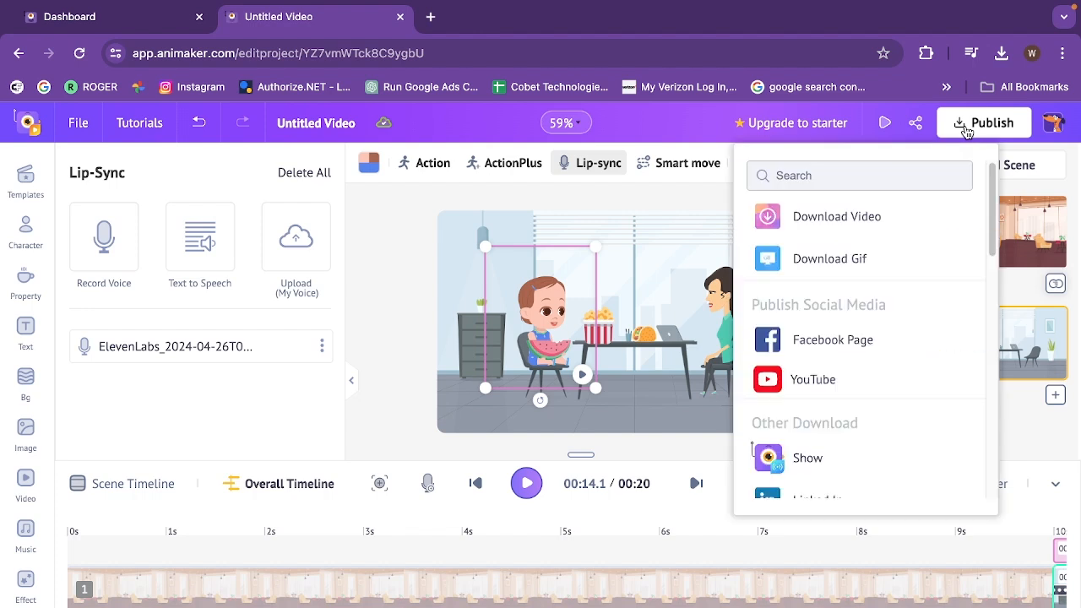
click(892, 230)
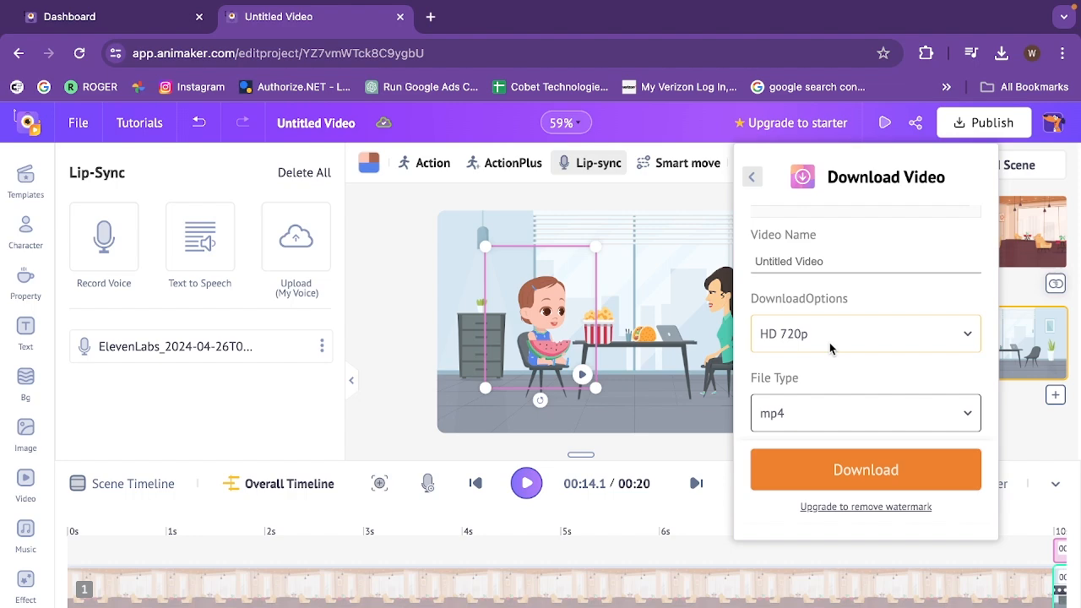
click(863, 480)
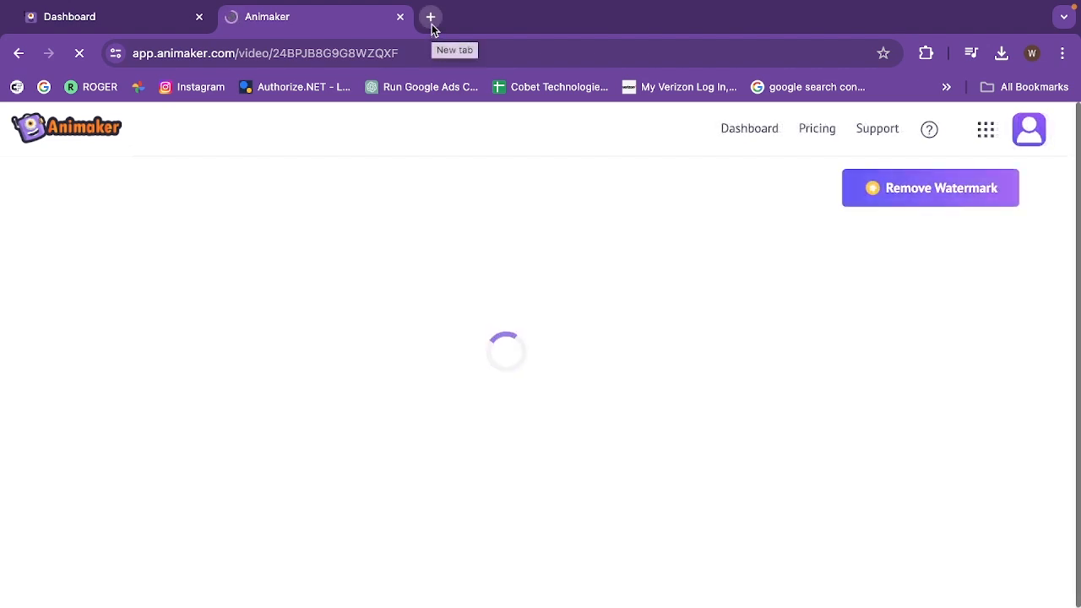
Open a new browser tab and show the recent download history
click(431, 17)
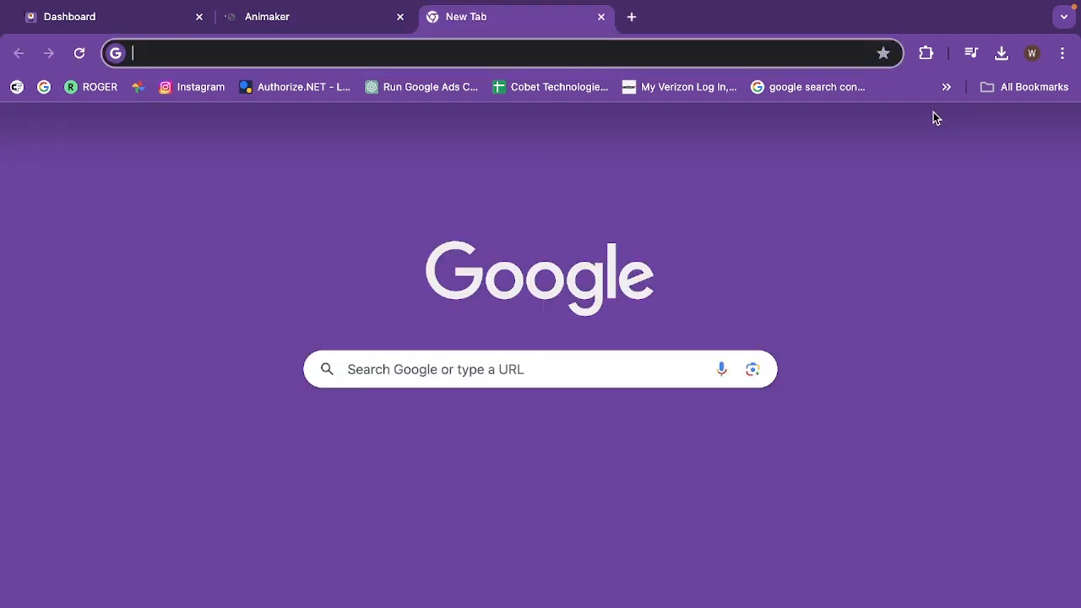
click(1001, 54)
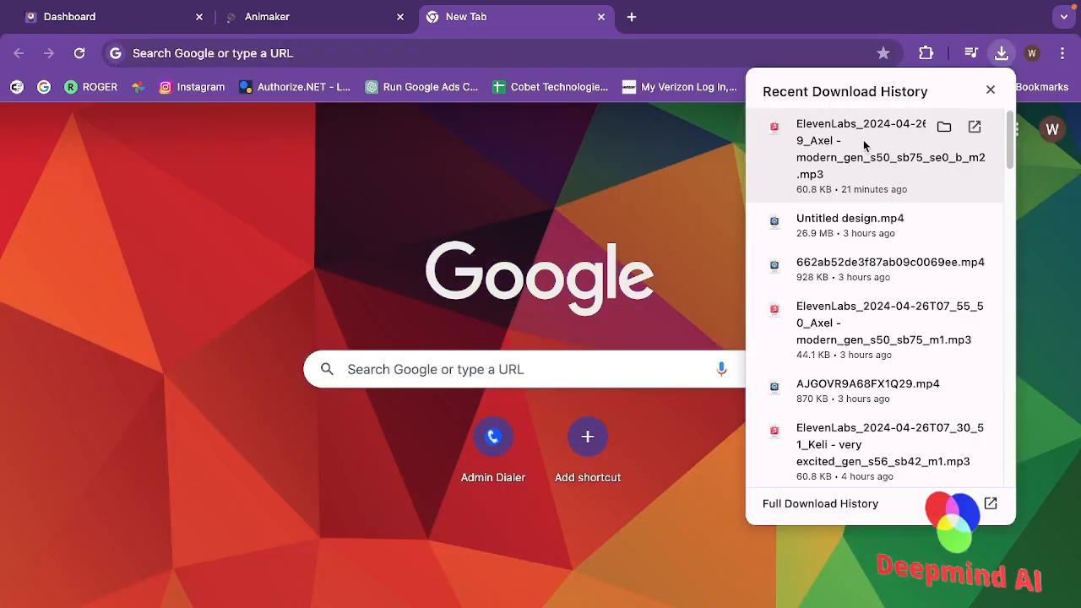